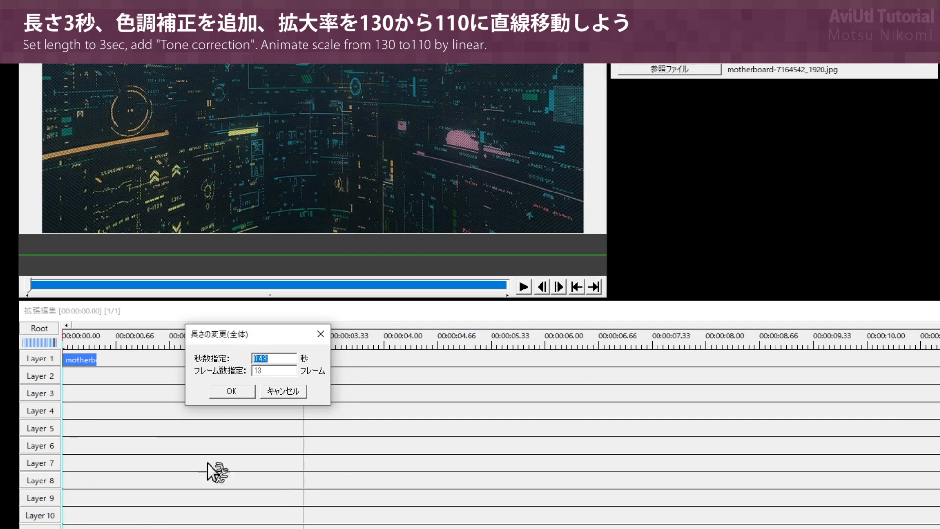
Set the motherboard image's length to 3 seconds and add a 色調補正 (tone correction) effect with contrast 150
{"action": "type", "text": "3"}
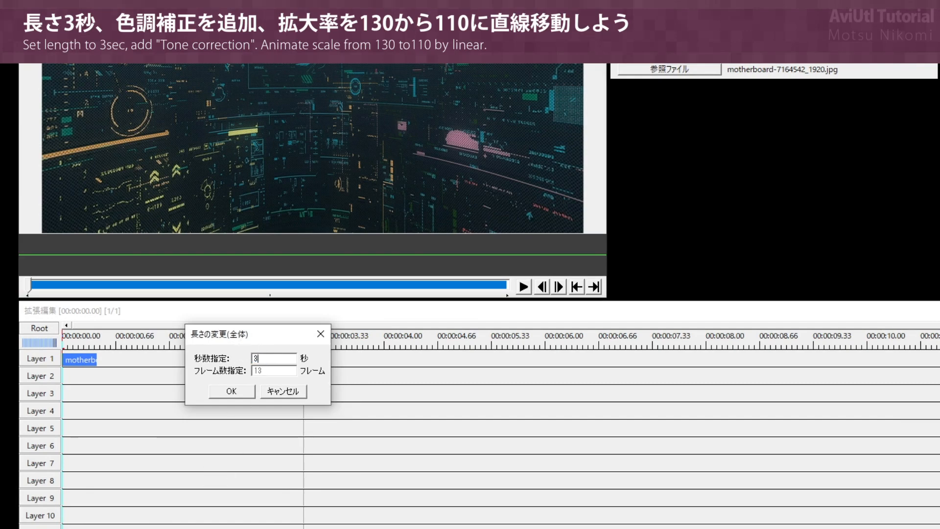
{"action": "left_click", "coordinate": [230, 389]}
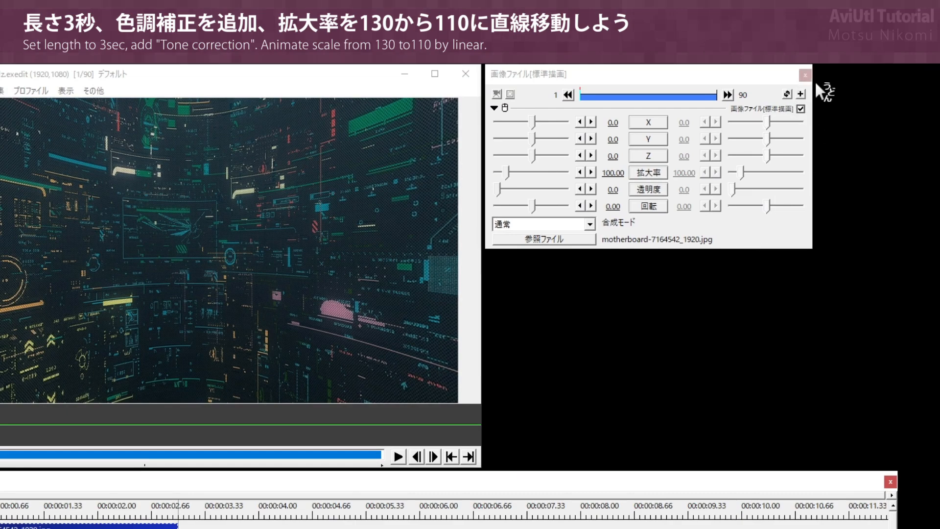
{"action": "left_click", "coordinate": [800, 95]}
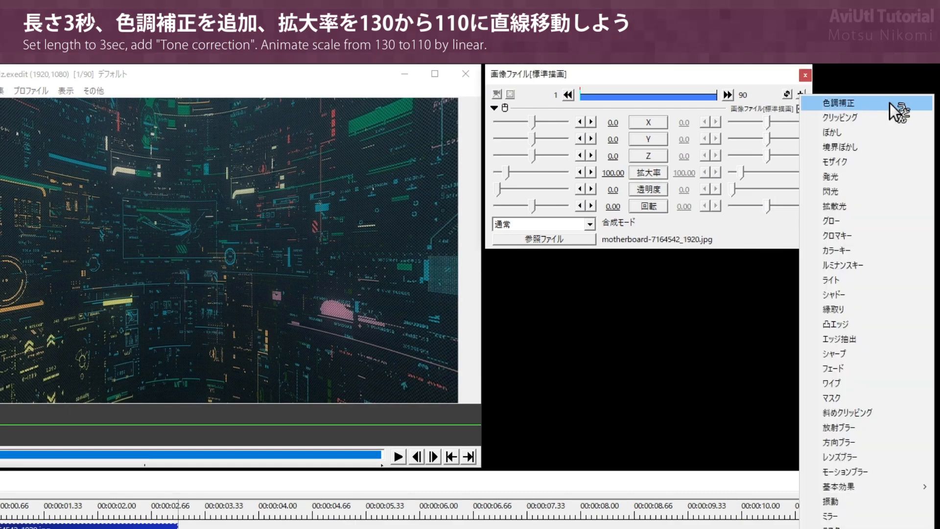
{"action": "left_click", "coordinate": [889, 103]}
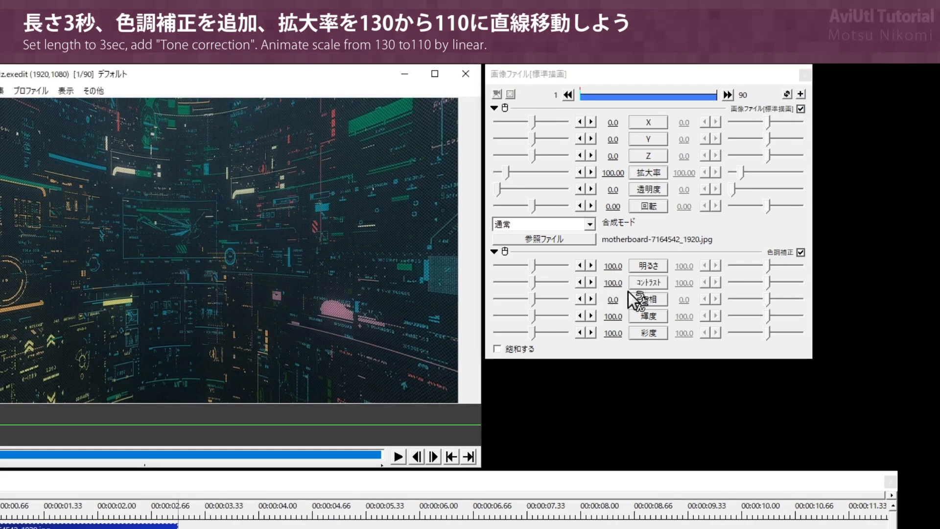
{"action": "left_click", "coordinate": [618, 283]}
{"action": "type", "text": "150"}
{"action": "key", "text": "Return"}
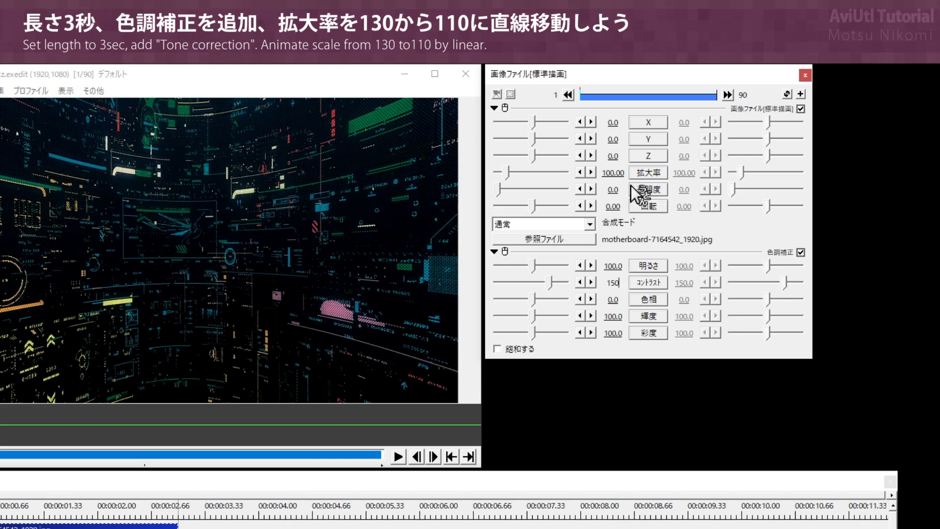
Animate the motherboard image's scale (拡大率) with linear movement (直線移動) from 130 to 110
{"action": "left_click", "coordinate": [654, 175]}
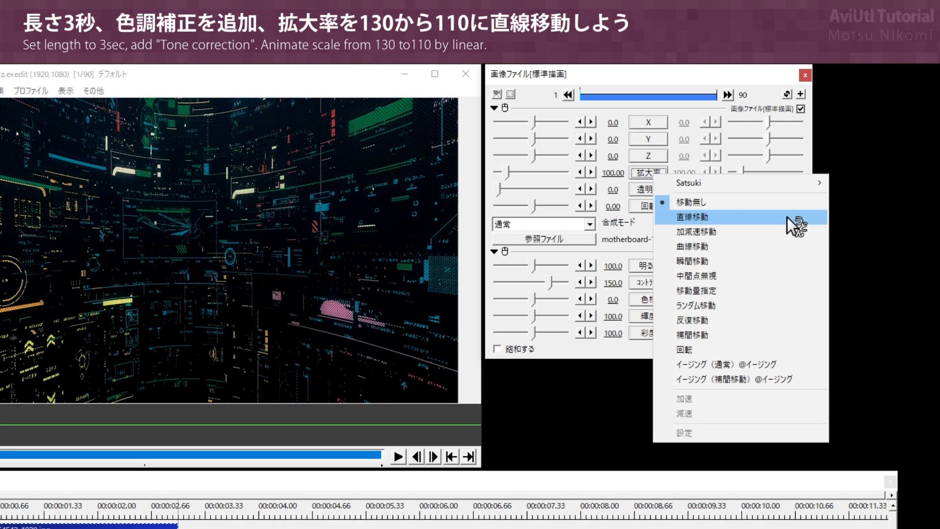
{"action": "left_click", "coordinate": [771, 217]}
{"action": "left_click", "coordinate": [613, 173]}
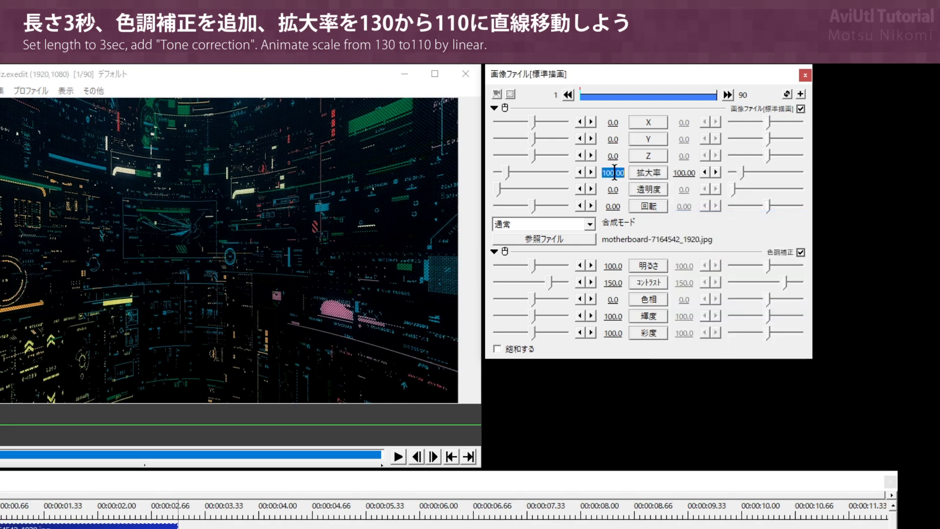
{"action": "type", "text": "130"}
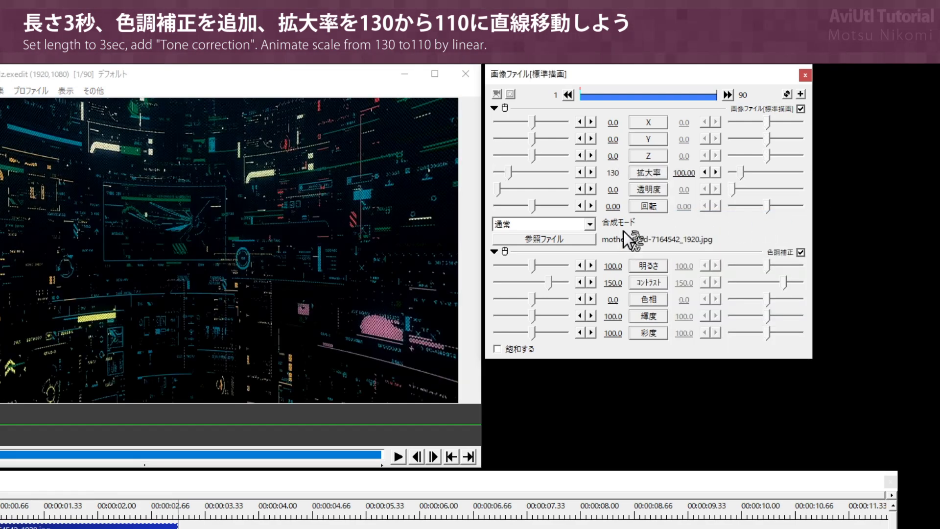
{"action": "left_click", "coordinate": [687, 173]}
{"action": "type", "text": "1"}
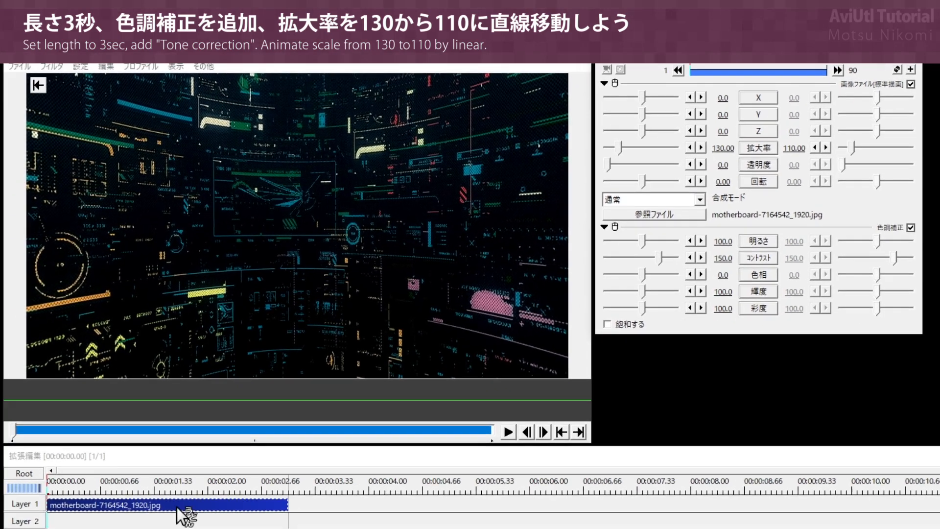
{"action": "left_click", "coordinate": [88, 488]}
{"action": "left_click_drag", "start_coordinate": [88, 488], "coordinate": [2, 497]}
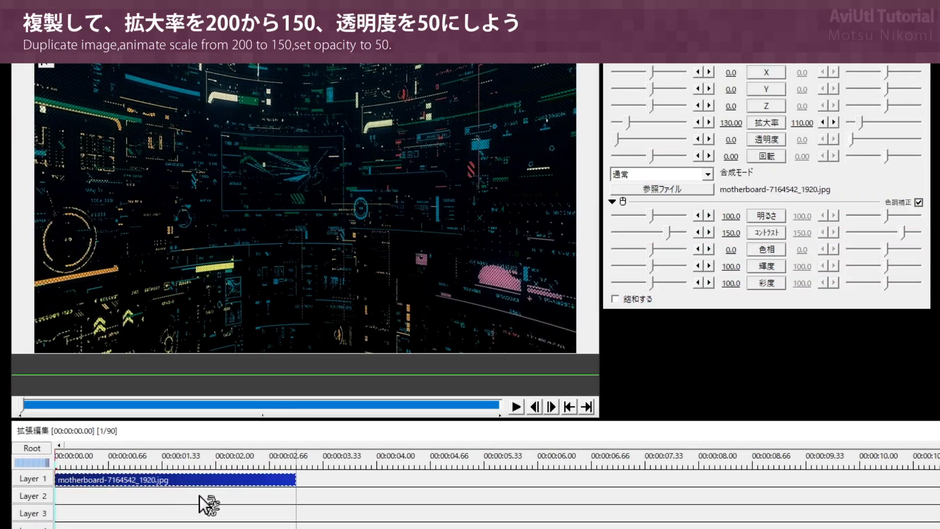
Duplicate the motherboard image onto Layer 2 and set the copy's scale to run from 200 to 150
{"action": "key", "text": "ctrl+d"}
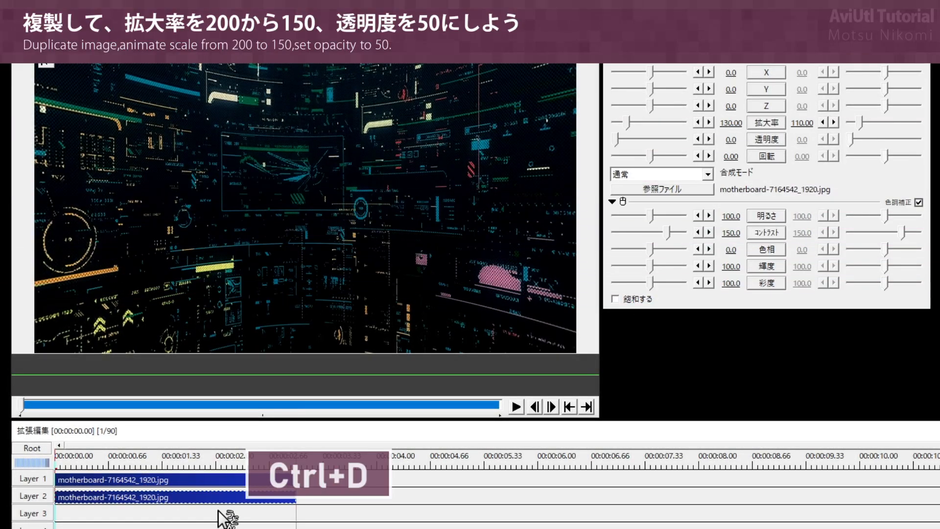
{"action": "left_click", "coordinate": [738, 123]}
{"action": "type", "text": "200"}
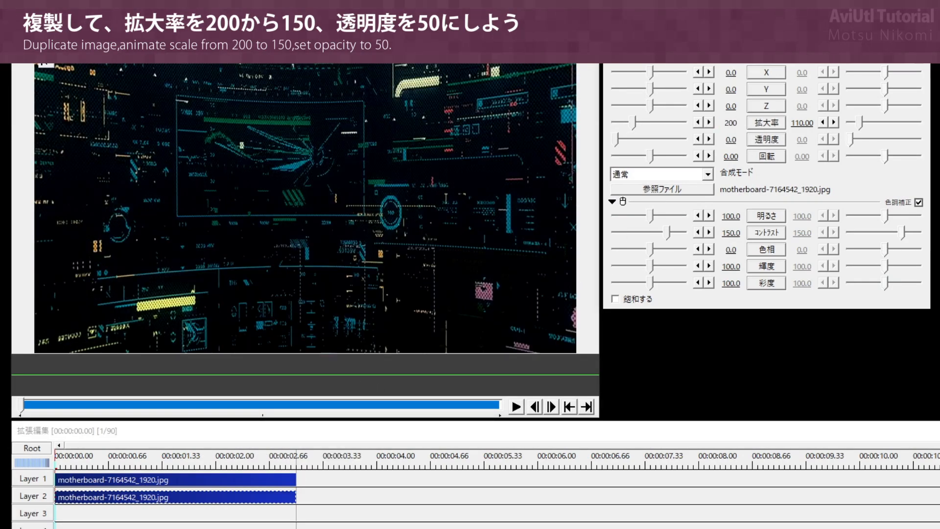
{"action": "key", "text": "Return"}
{"action": "left_click", "coordinate": [802, 123]}
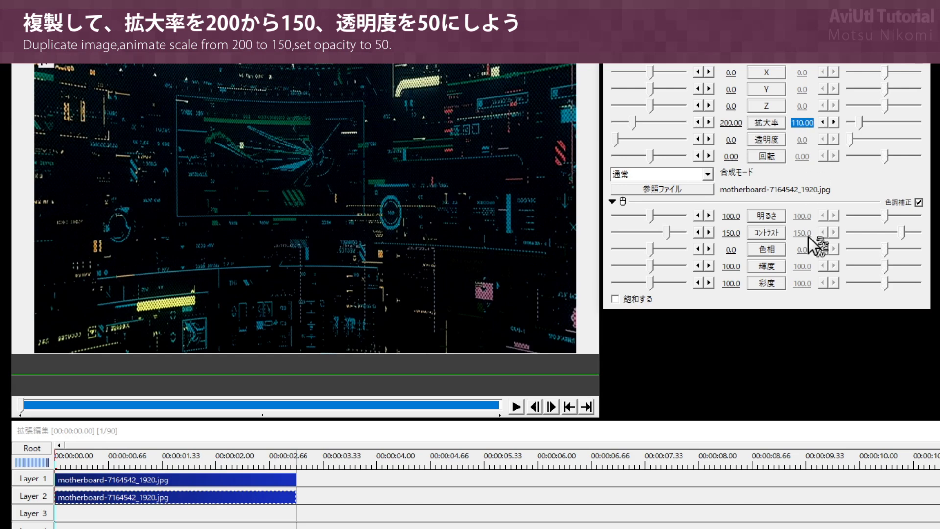
{"action": "type", "text": "15"}
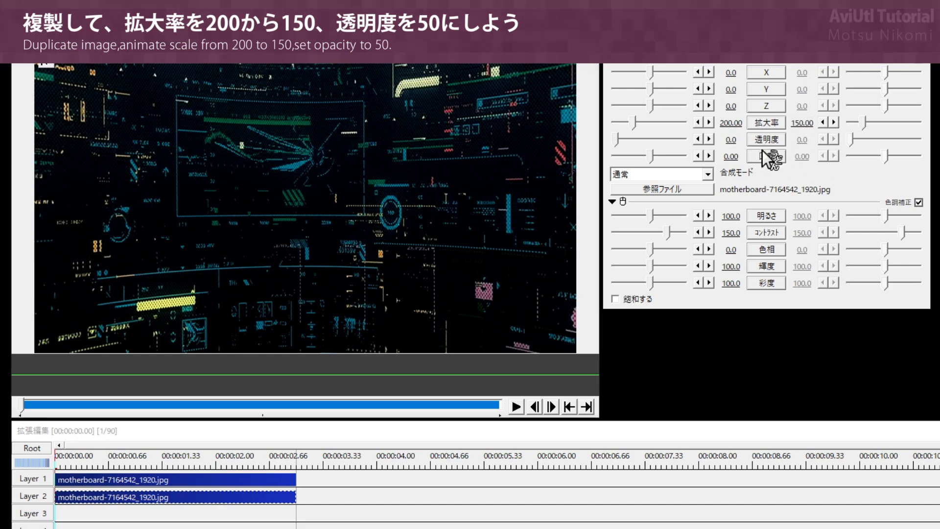
Set the duplicated image's transparency (透明度) to 50 and its blending mode to 加算 (Add)
{"action": "left_click", "coordinate": [727, 139]}
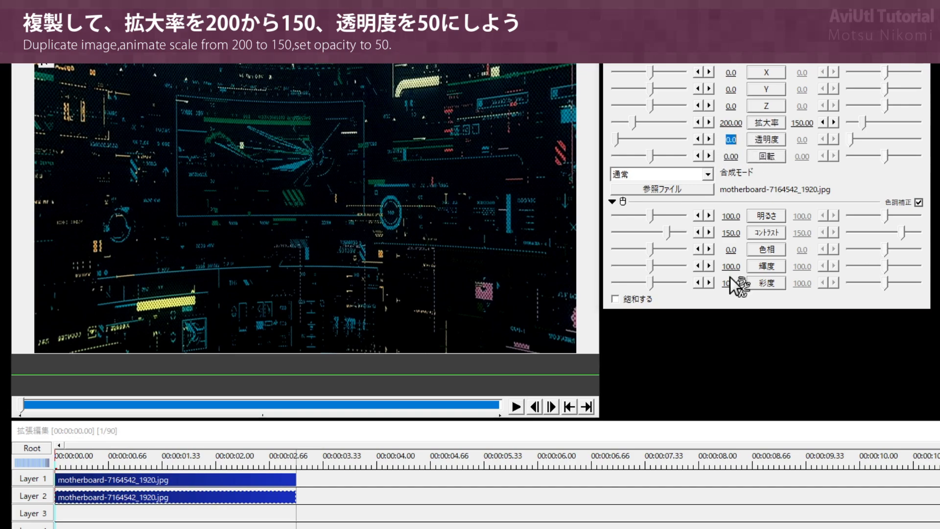
{"action": "type", "text": "50"}
{"action": "key", "text": "Return"}
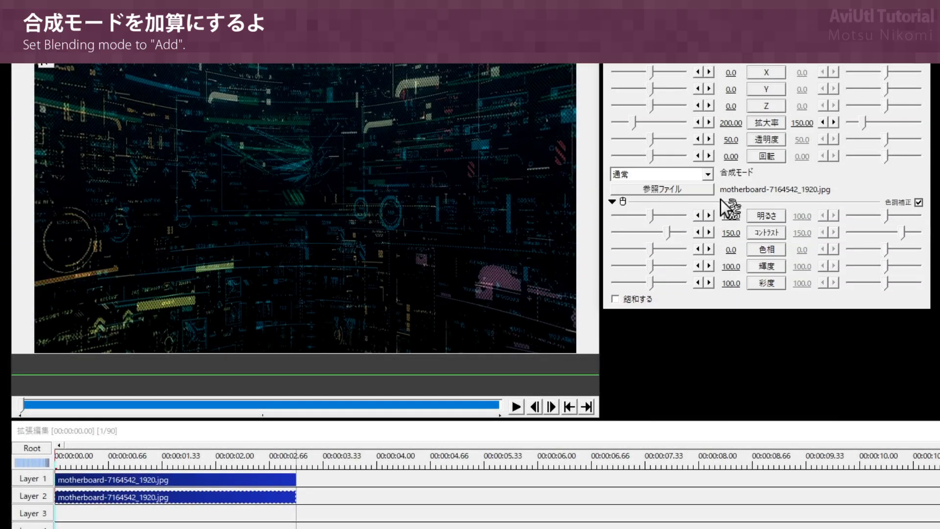
{"action": "left_click", "coordinate": [668, 174]}
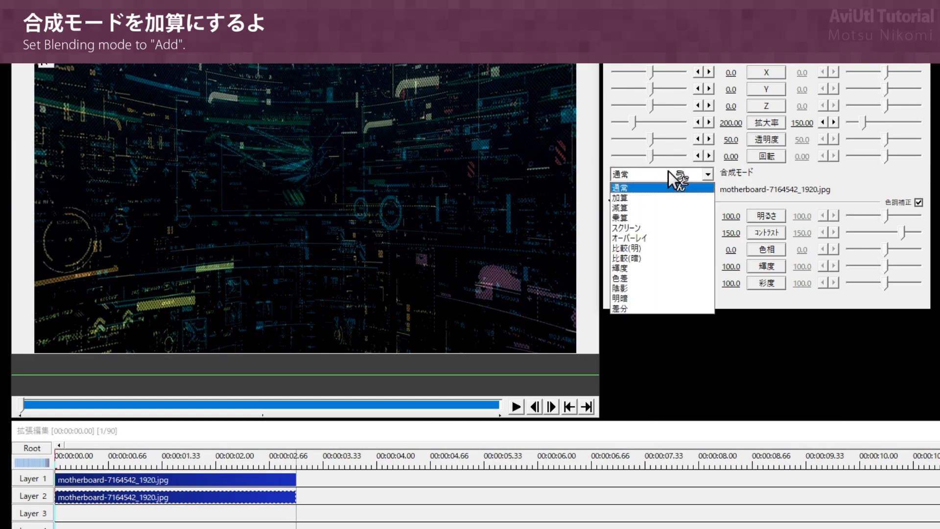
{"action": "left_click", "coordinate": [665, 196]}
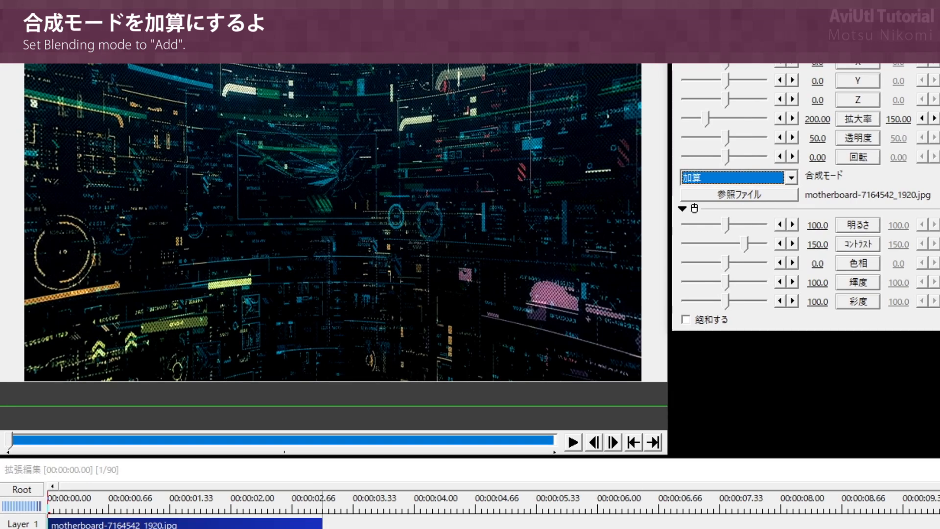
{"action": "left_click_drag", "start_coordinate": [59, 509], "coordinate": [42, 521]}
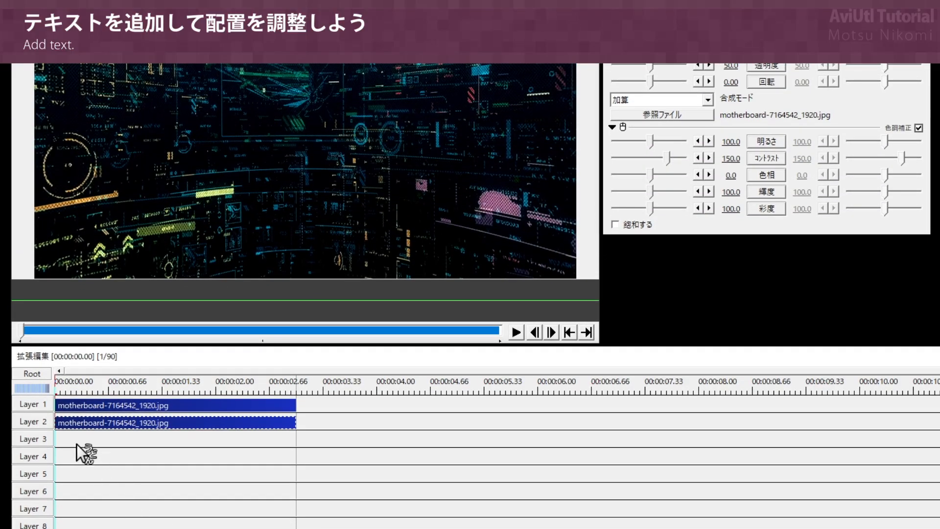
Add a text object on Layer 3 and extend it to the end of the image clips
{"action": "right_click", "coordinate": [75, 444]}
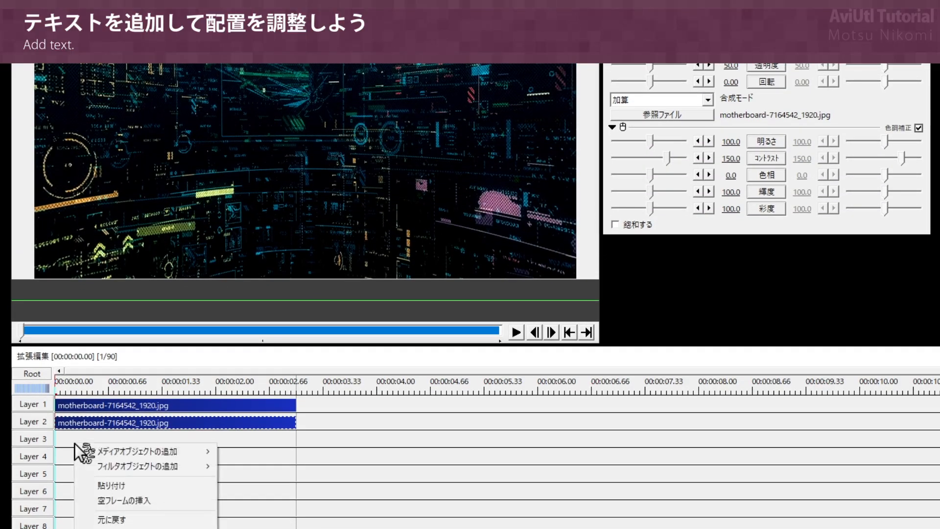
{"action": "mouse_move", "coordinate": [119, 457]}
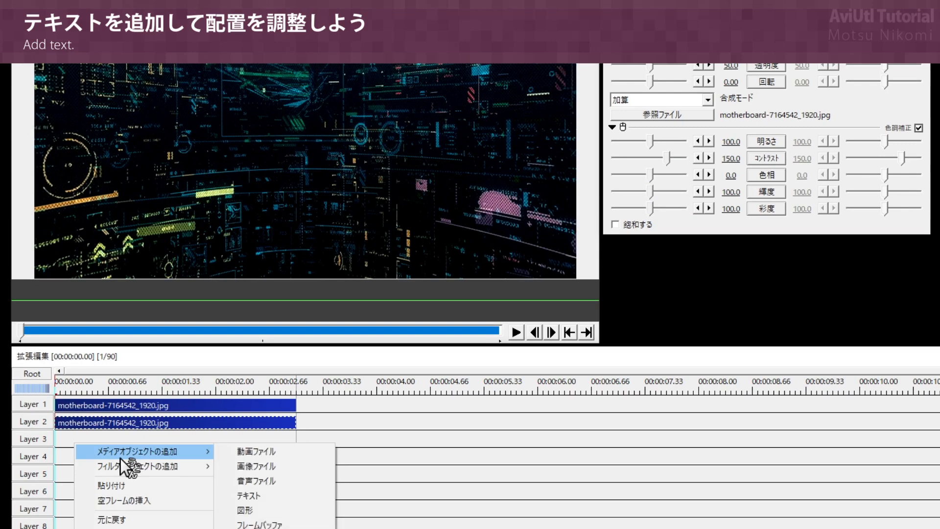
{"action": "left_click", "coordinate": [307, 497]}
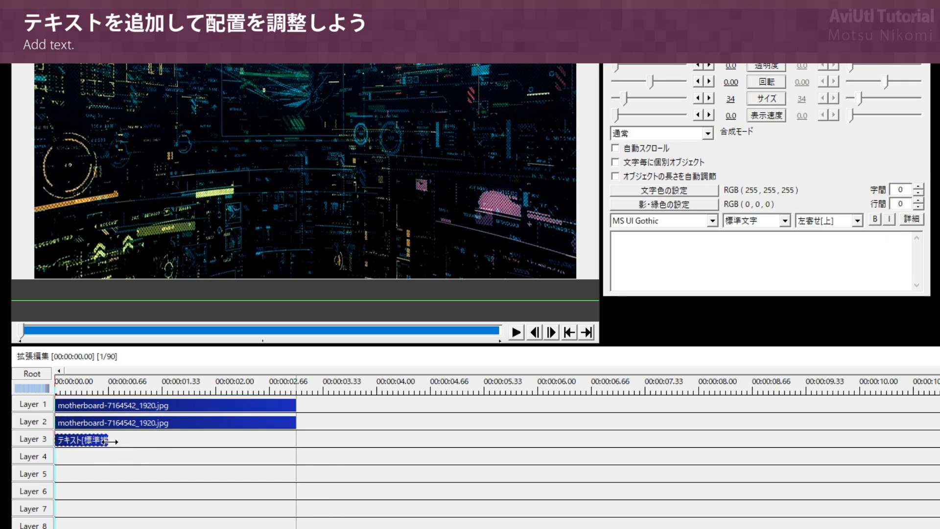
{"action": "left_click_drag", "start_coordinate": [109, 439], "coordinate": [295, 440]}
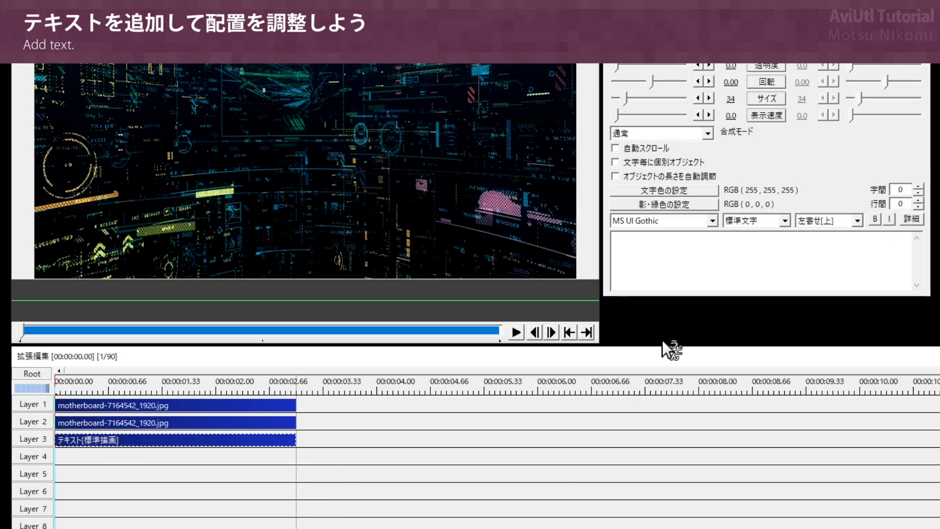
Enter BLOCK as the text object's content and set its font to Impact
{"action": "left_click", "coordinate": [647, 263]}
{"action": "type", "text": "BLOCK"}
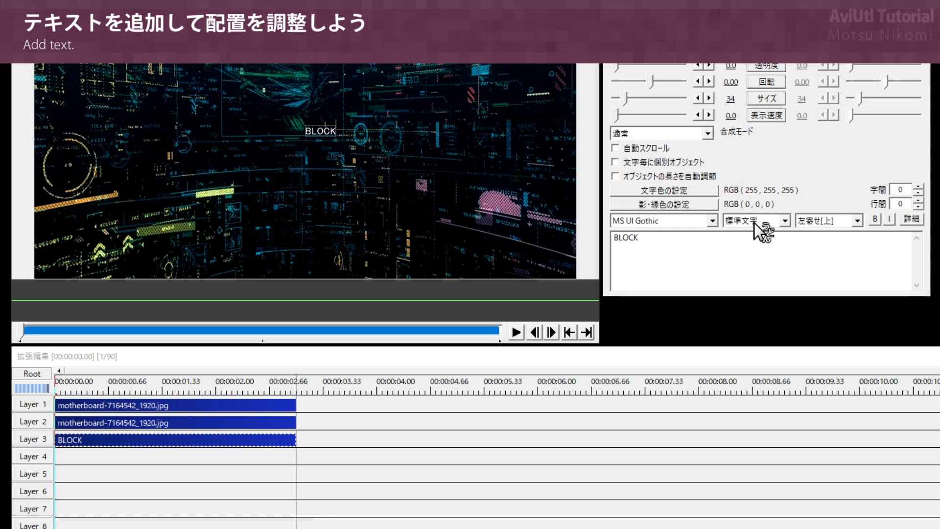
{"action": "left_click", "coordinate": [711, 220]}
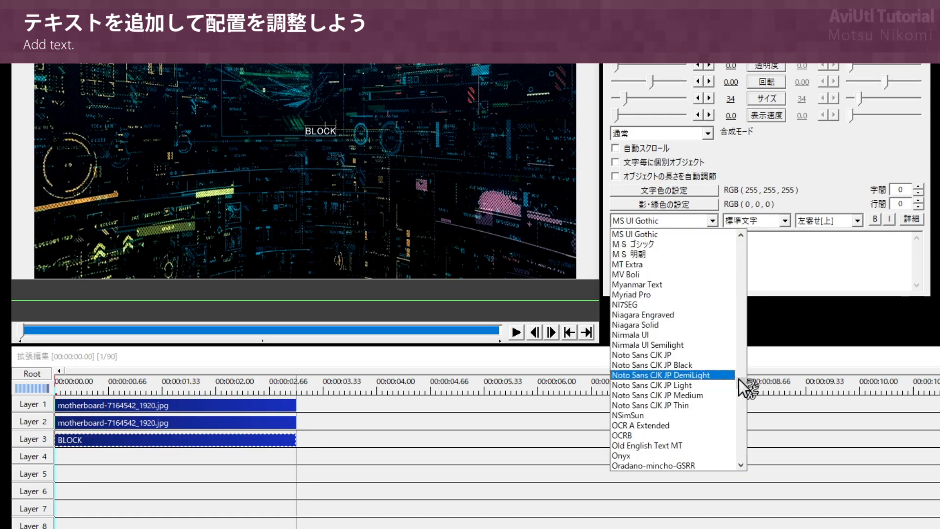
{"action": "left_click_drag", "start_coordinate": [740, 379], "coordinate": [741, 353]}
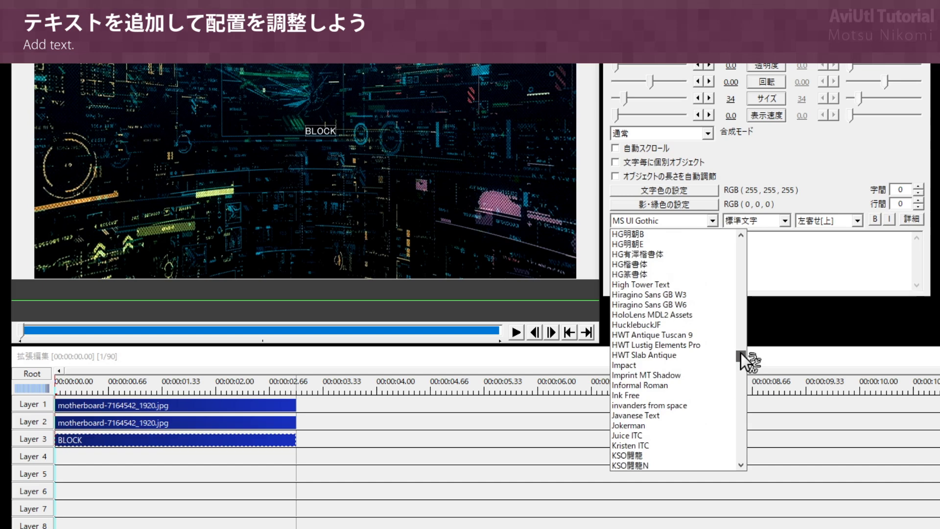
{"action": "left_click", "coordinate": [684, 367]}
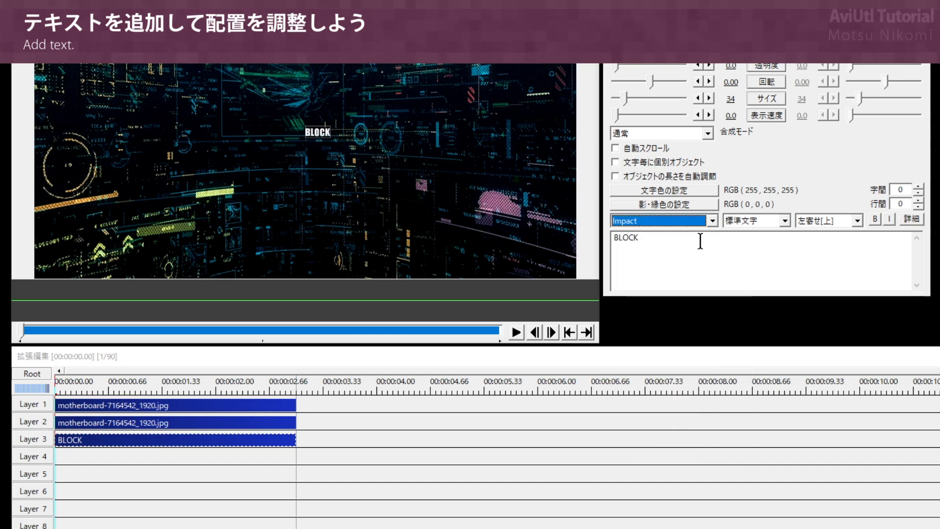
Set the BLOCK text's size to 209 and its alignment to 中央揃え[中]
{"action": "left_click_drag", "start_coordinate": [729, 95], "coordinate": [732, 97]}
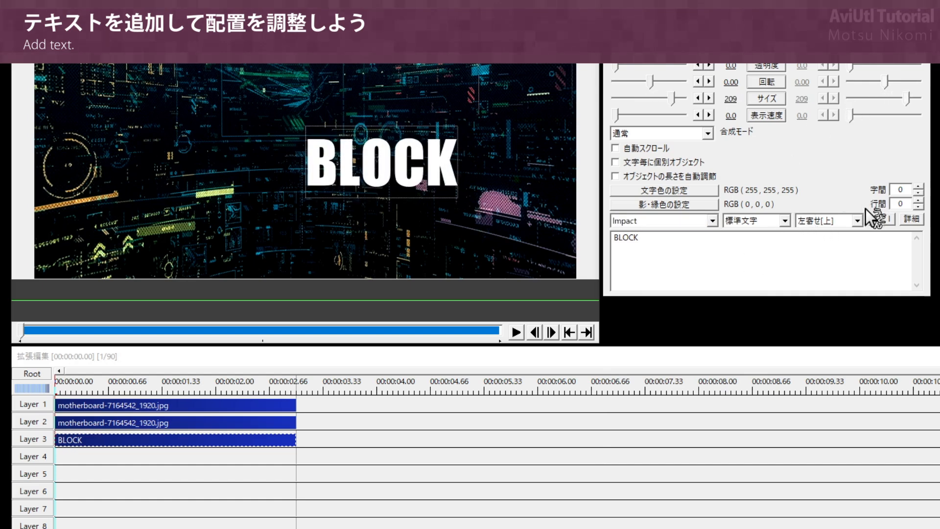
{"action": "left_click", "coordinate": [827, 222]}
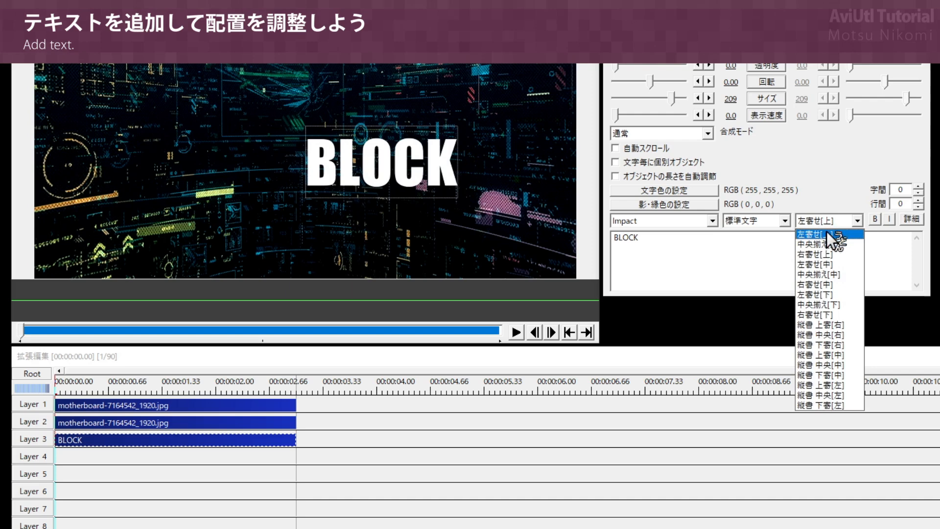
{"action": "left_click", "coordinate": [831, 274]}
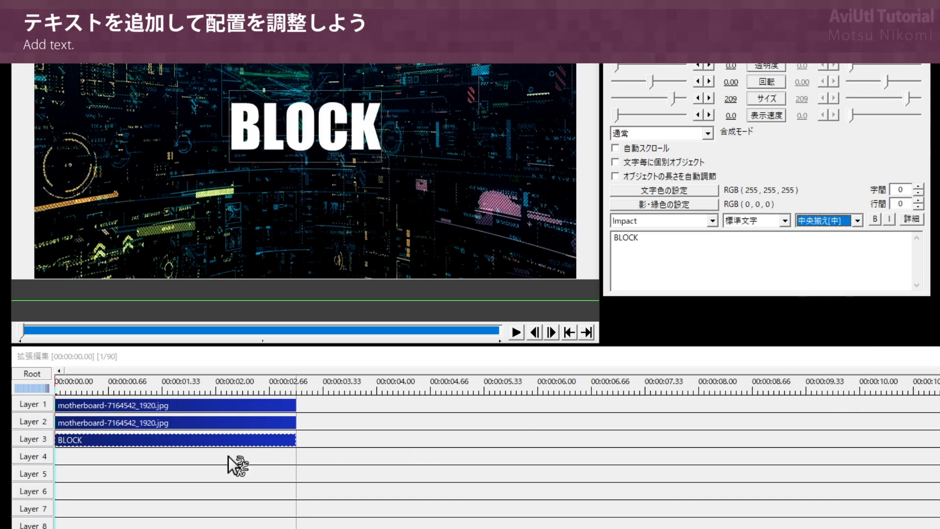
Duplicate the BLOCK text onto Layer 4 and change the copy's text to NOISE
{"action": "left_click", "coordinate": [141, 441]}
{"action": "key", "text": "ctrl+d"}
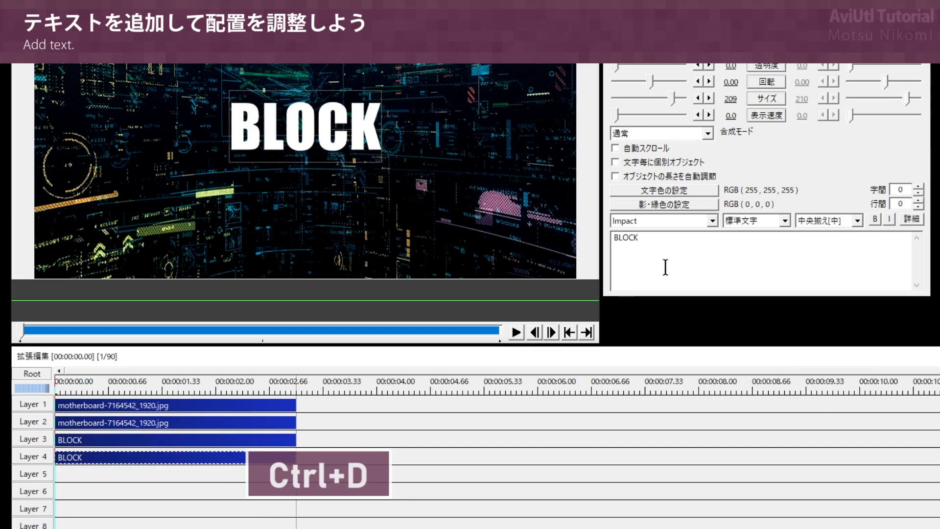
{"action": "double_click", "coordinate": [698, 238]}
{"action": "type", "text": "NOISE"}
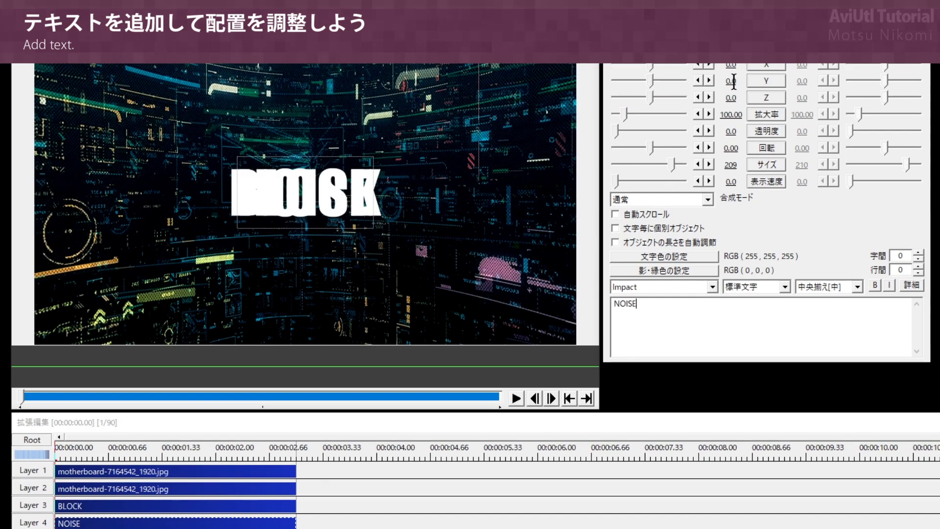
Stack the two words by setting the Y position of NOISE to 82 and of BLOCK to -91
{"action": "left_click_drag", "start_coordinate": [734, 80], "coordinate": [788, 82]}
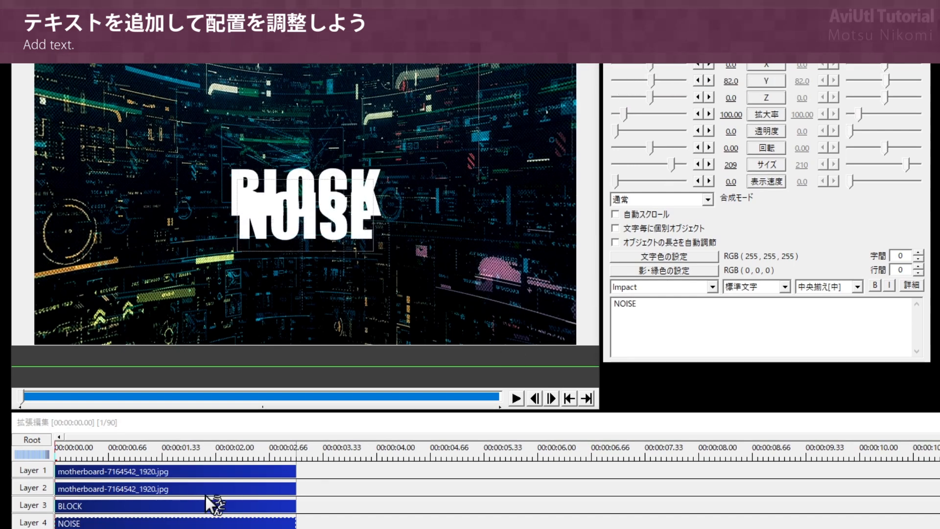
{"action": "left_click", "coordinate": [197, 504]}
{"action": "left_click_drag", "start_coordinate": [729, 87], "coordinate": [676, 82]}
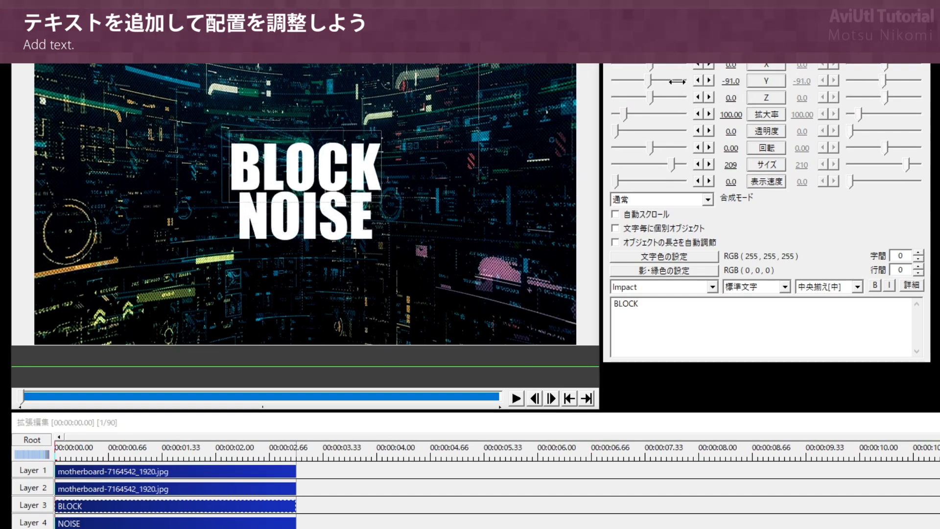
Add the basic effect 拡大率 to the NOISE text and set its X scale to 112
{"action": "left_click", "coordinate": [185, 523]}
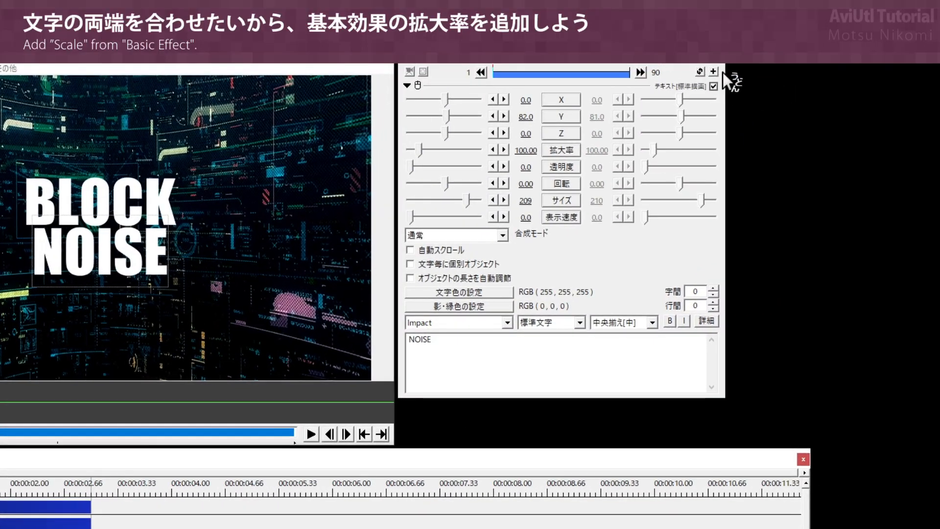
{"action": "left_click", "coordinate": [715, 71]}
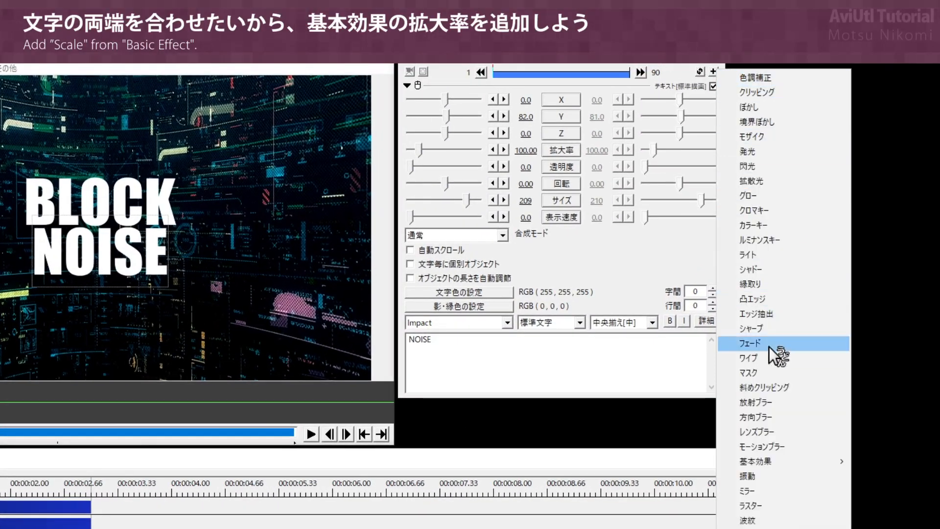
{"action": "mouse_move", "coordinate": [762, 463]}
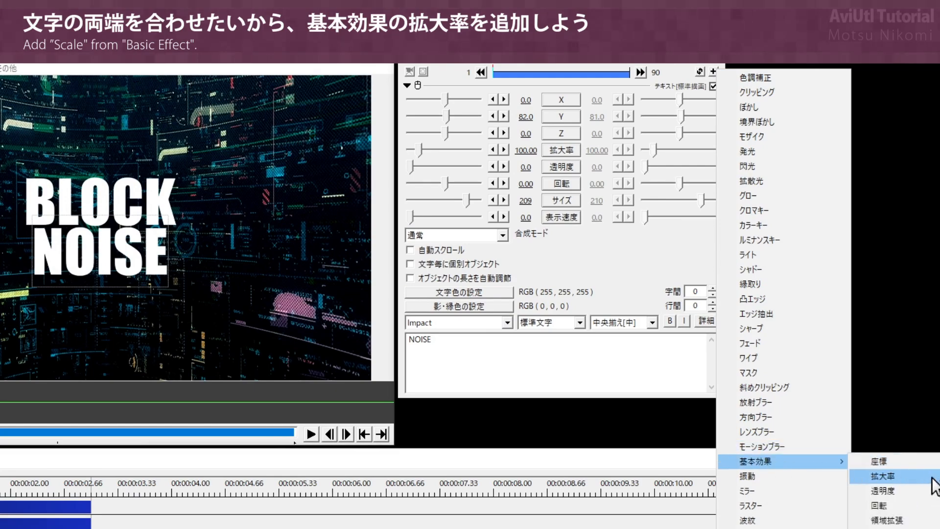
{"action": "left_click", "coordinate": [932, 479]}
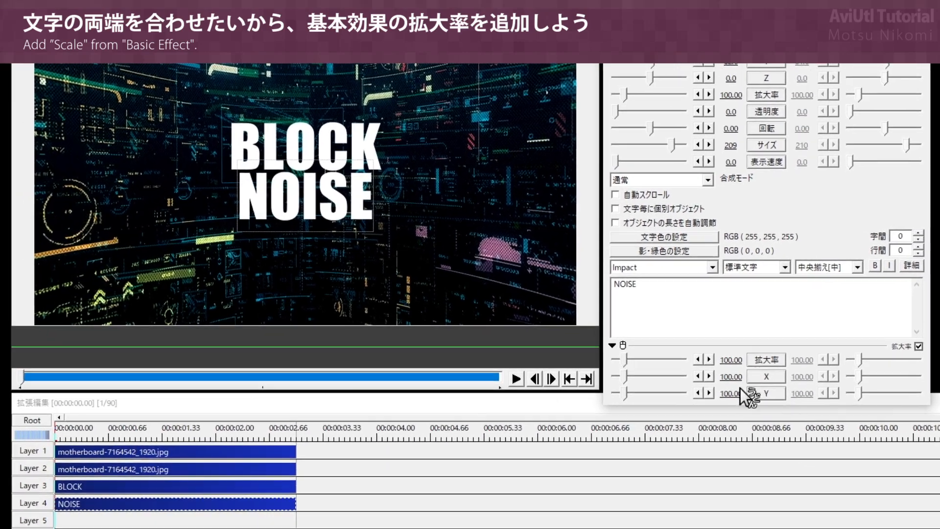
{"action": "left_click_drag", "start_coordinate": [725, 377], "coordinate": [729, 377]}
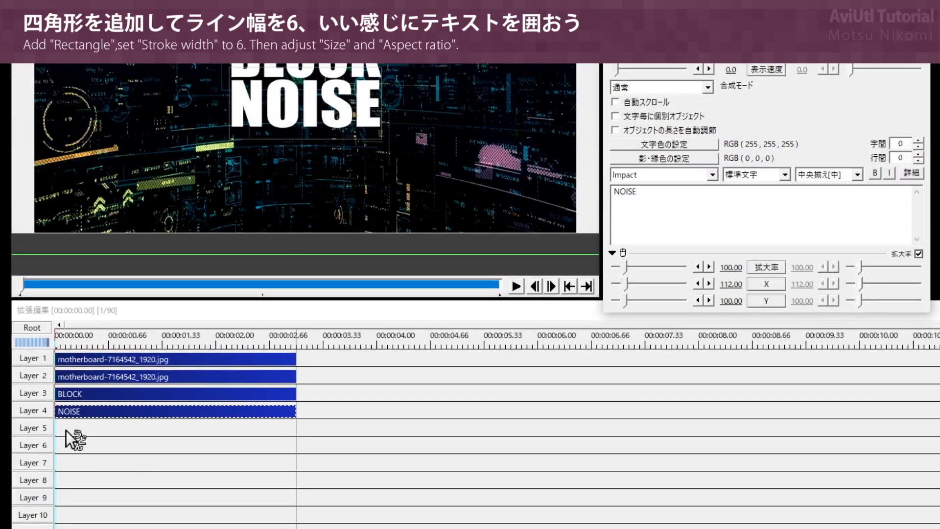
Add a 図形 object on Layer 5 and fit it to the same time span as the text objects
{"action": "right_click", "coordinate": [66, 520]}
{"action": "mouse_move", "coordinate": [95, 434]}
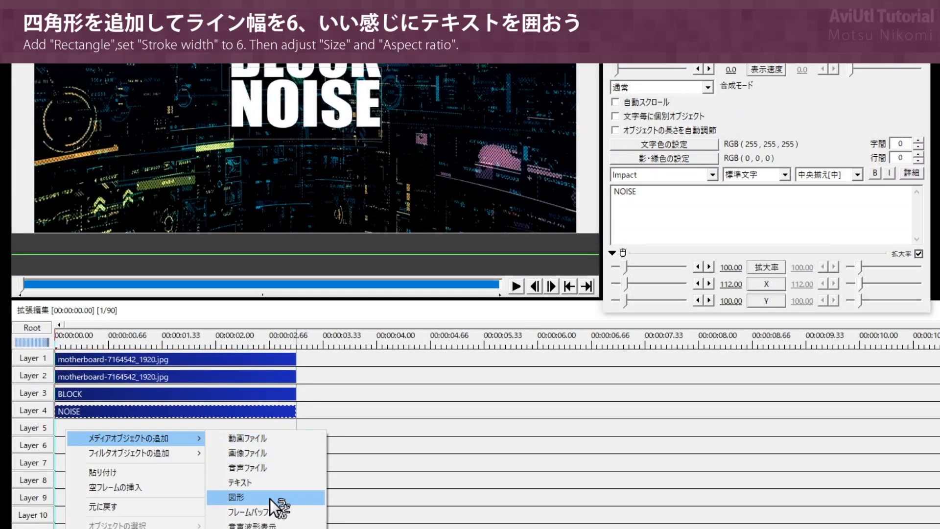
{"action": "left_click", "coordinate": [245, 498]}
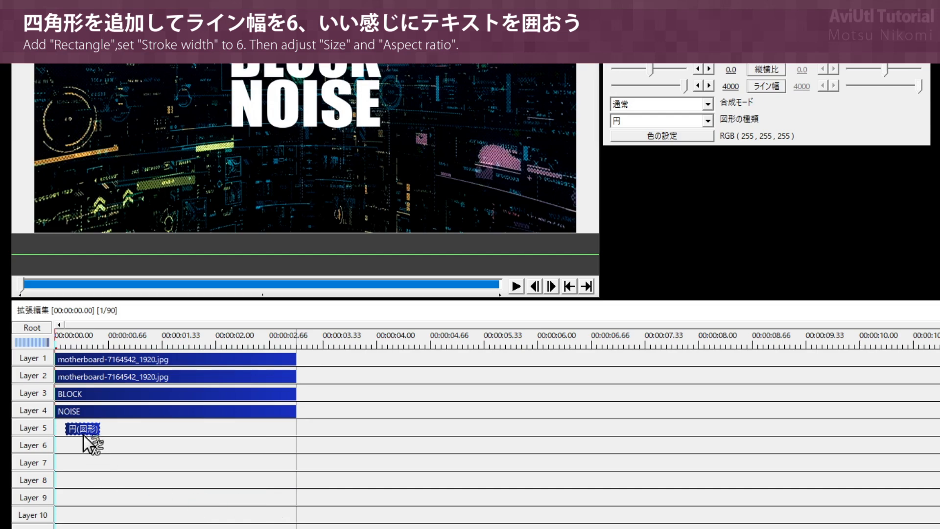
{"action": "left_click_drag", "start_coordinate": [89, 429], "coordinate": [295, 433]}
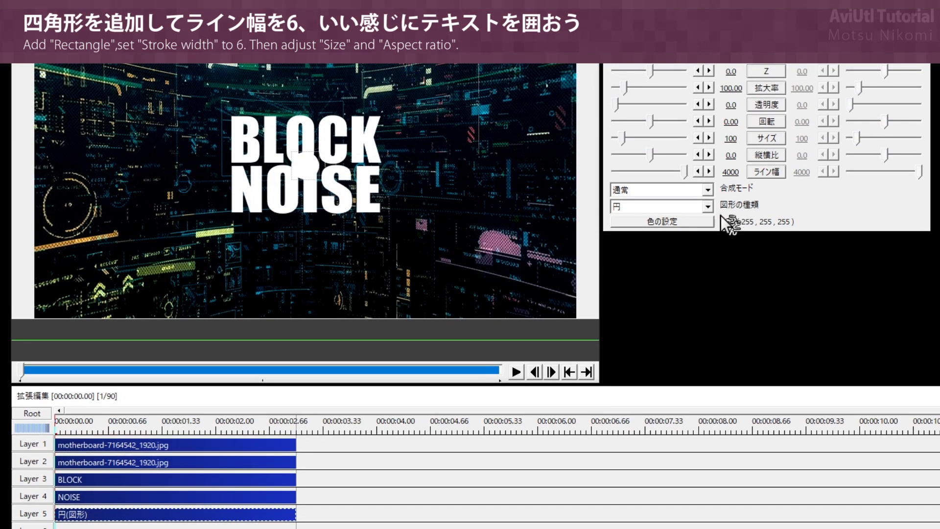
Frame the text by making the shape a 四角形 with ライン幅 6, サイズ 628 and 縦横比 -28
{"action": "left_click", "coordinate": [697, 210]}
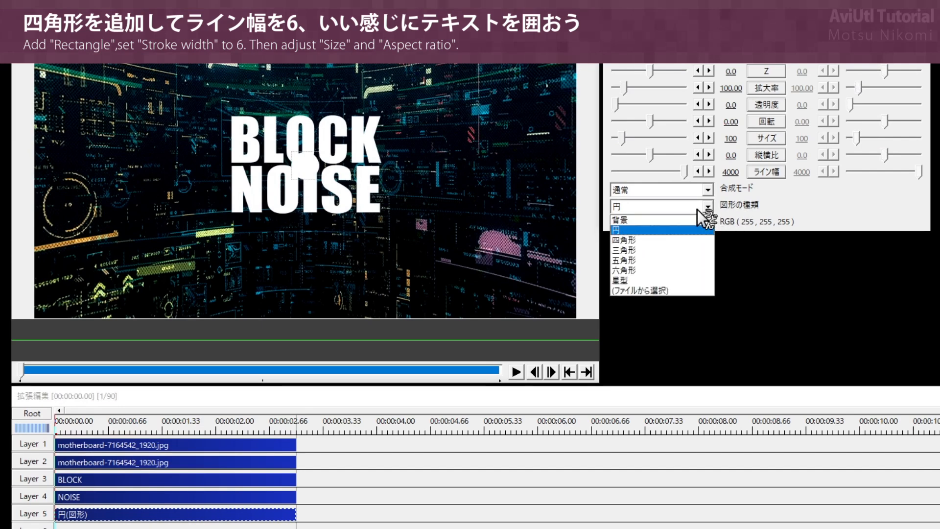
{"action": "left_click", "coordinate": [689, 240]}
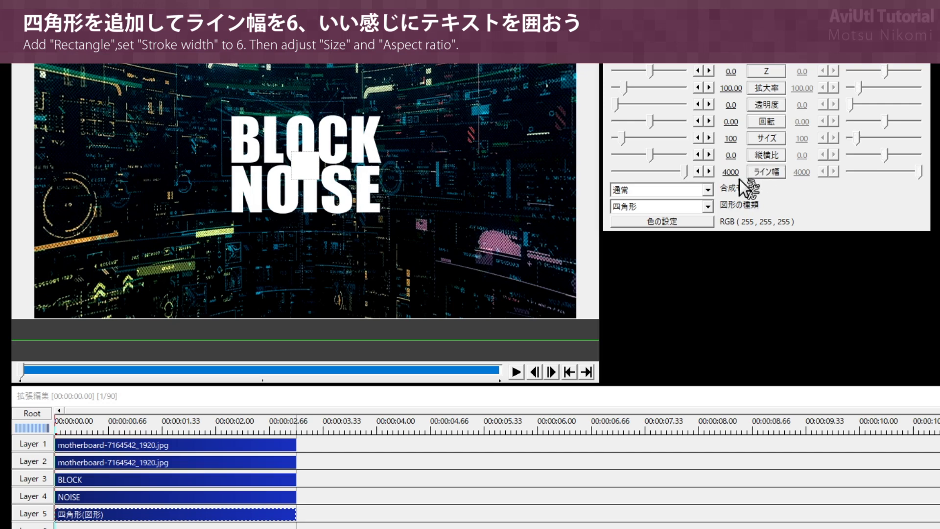
{"action": "type", "text": "6"}
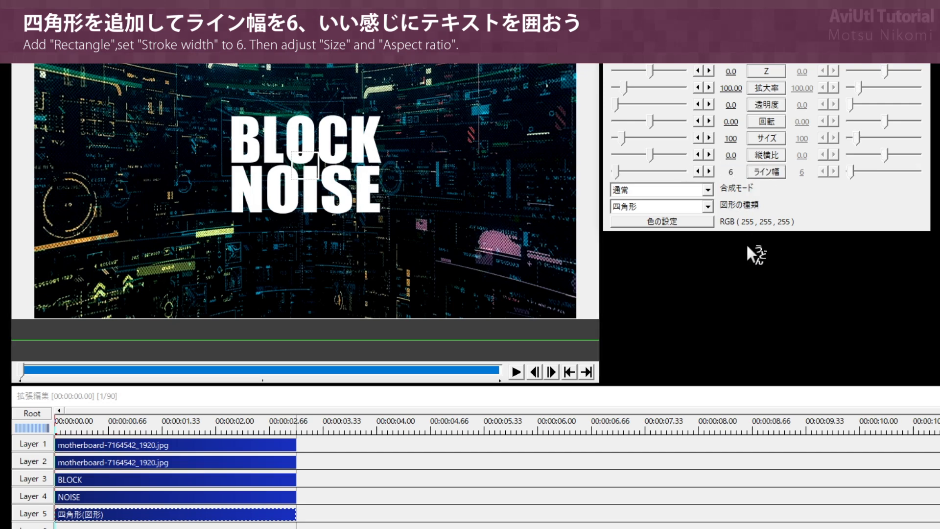
{"action": "left_click_drag", "start_coordinate": [731, 138], "coordinate": [915, 151]}
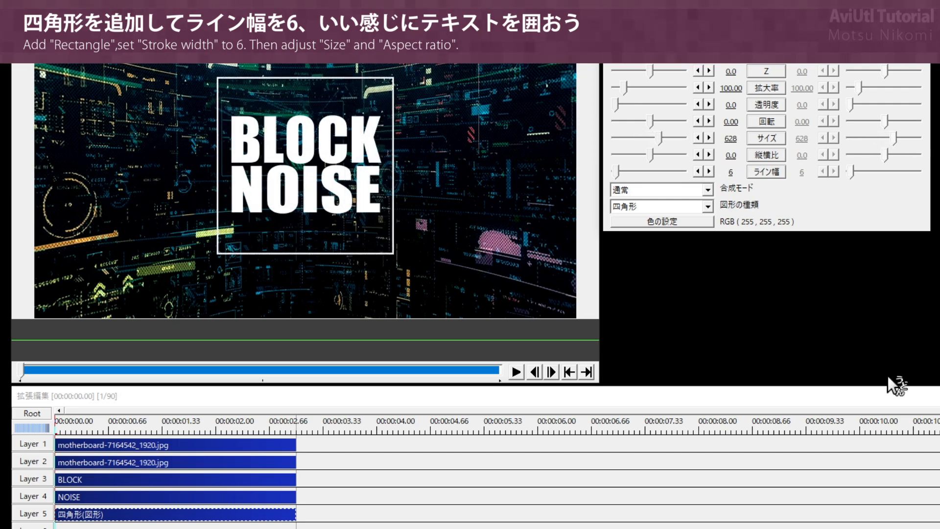
{"action": "left_click_drag", "start_coordinate": [730, 156], "coordinate": [720, 158]}
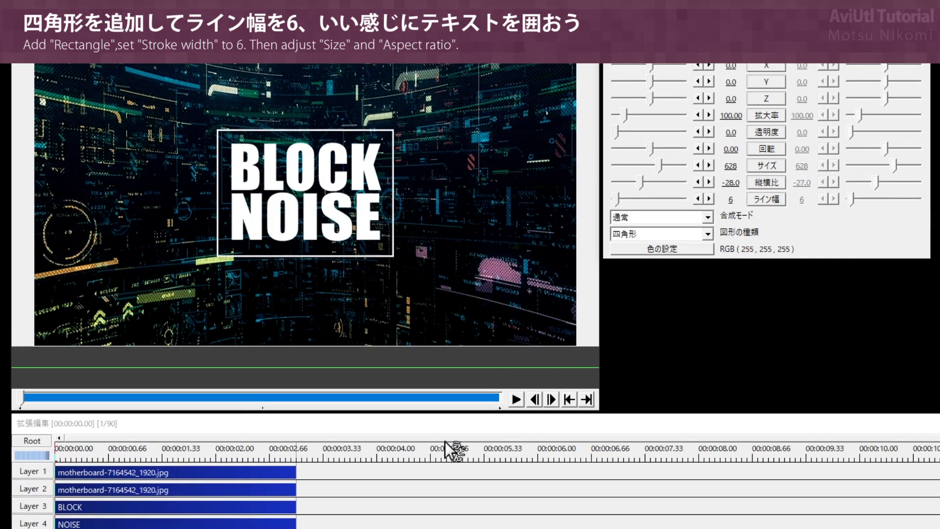
Center the words inside the frame by setting the Y position of BLOCK to -82 and of NOISE to 90
{"action": "left_click", "coordinate": [184, 505]}
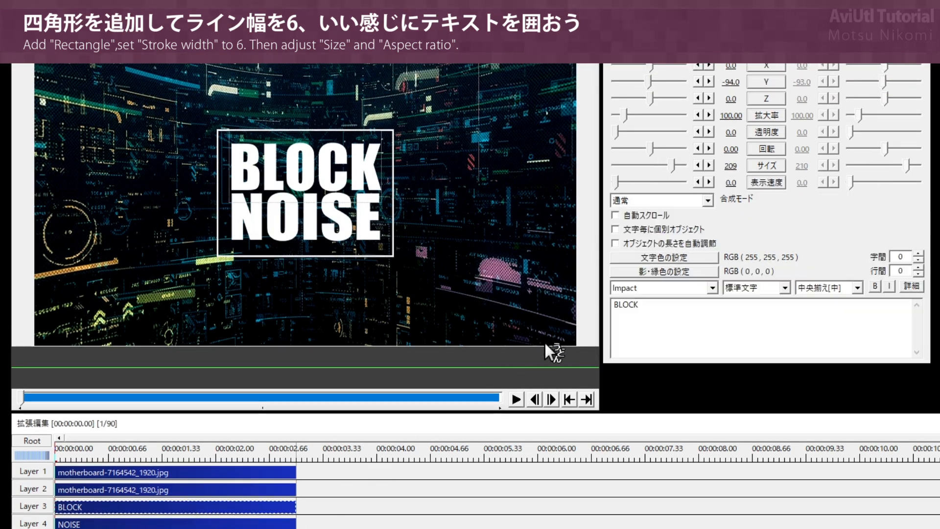
{"action": "left_click_drag", "start_coordinate": [734, 84], "coordinate": [741, 84]}
{"action": "left_click", "coordinate": [204, 521]}
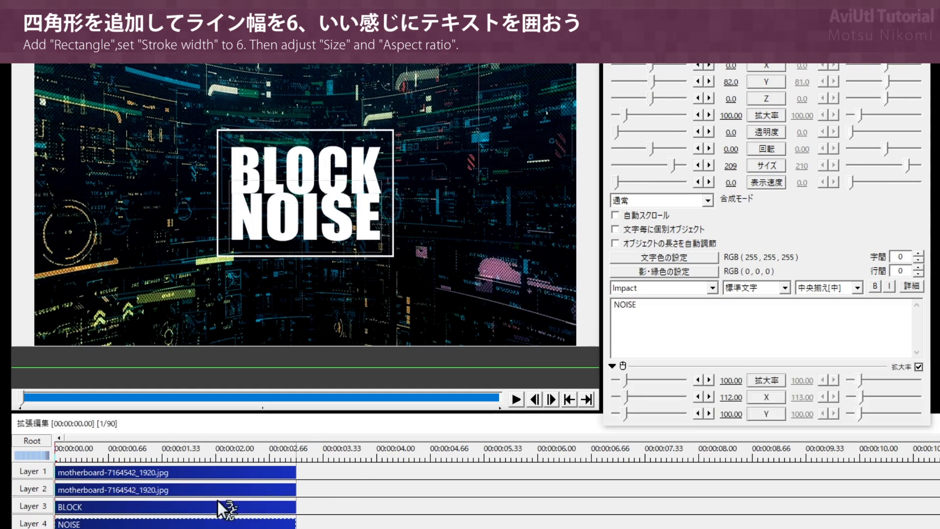
{"action": "left_click", "coordinate": [731, 82]}
{"action": "left_click_drag", "start_coordinate": [732, 82], "coordinate": [734, 84]}
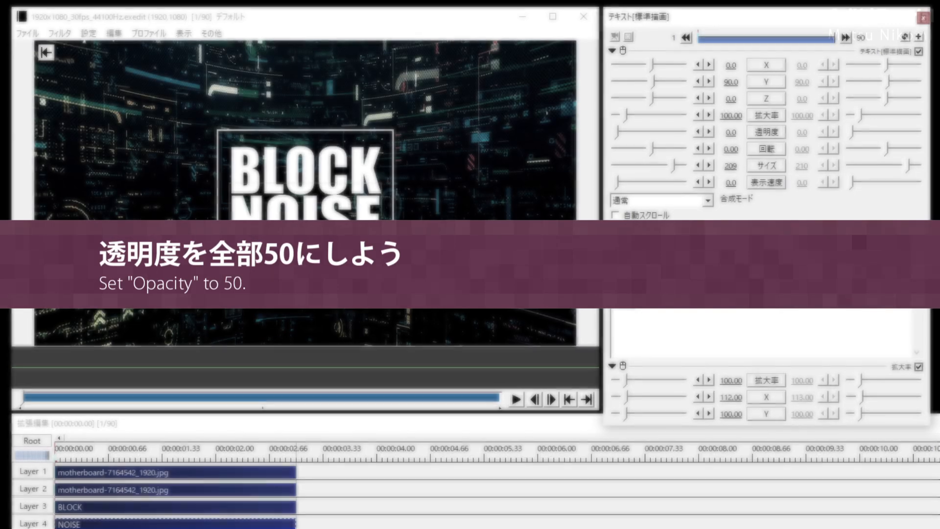
Set the 透明度 of both the BLOCK and the NOISE text to 50
{"action": "left_click", "coordinate": [171, 506]}
{"action": "left_click", "coordinate": [730, 132]}
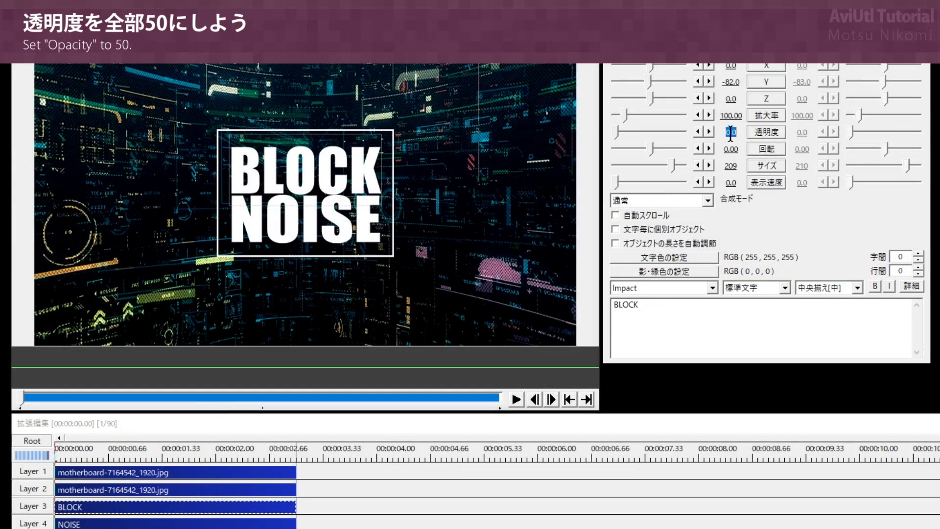
{"action": "type", "text": "50"}
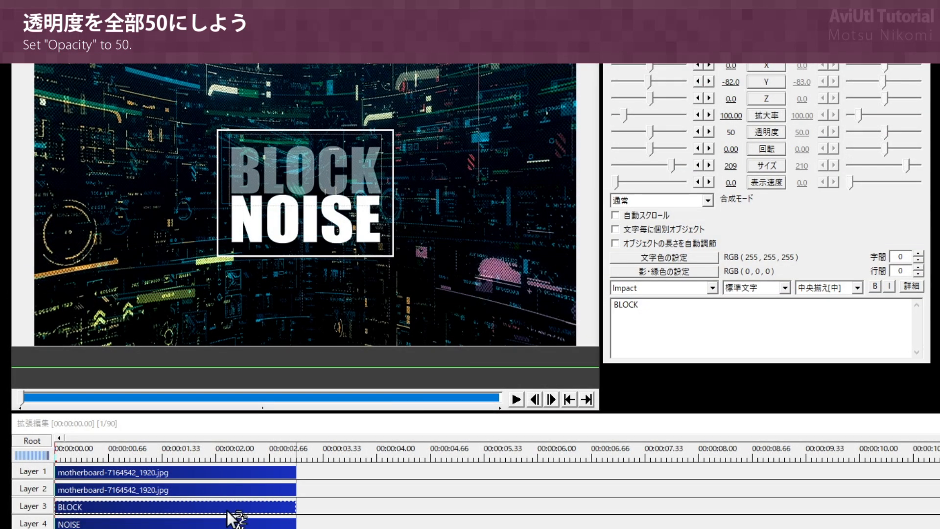
{"action": "left_click", "coordinate": [223, 524]}
{"action": "left_click", "coordinate": [731, 132]}
{"action": "type", "text": "50"}
Set the 透明度 of the rectangle frame on Layer 5 to 50
{"action": "left_click", "coordinate": [235, 517]}
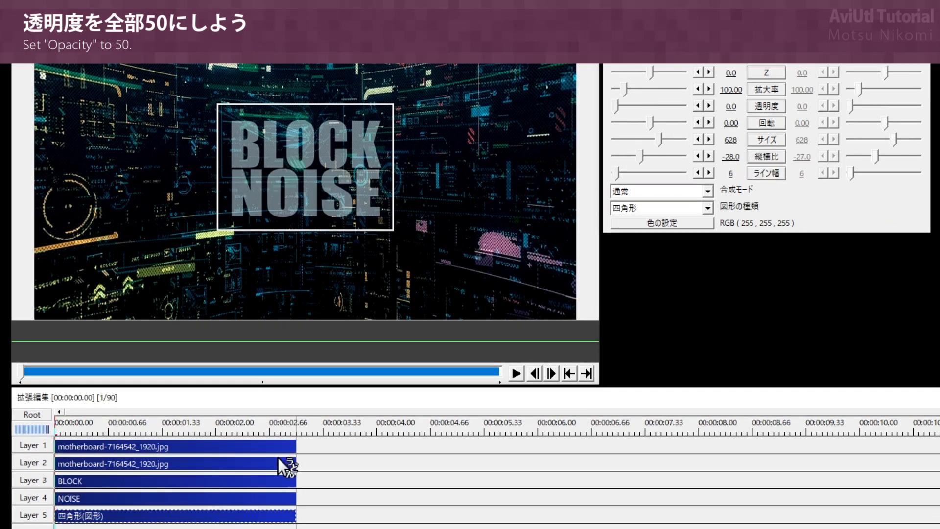
{"action": "left_click", "coordinate": [730, 106]}
{"action": "type", "text": "50"}
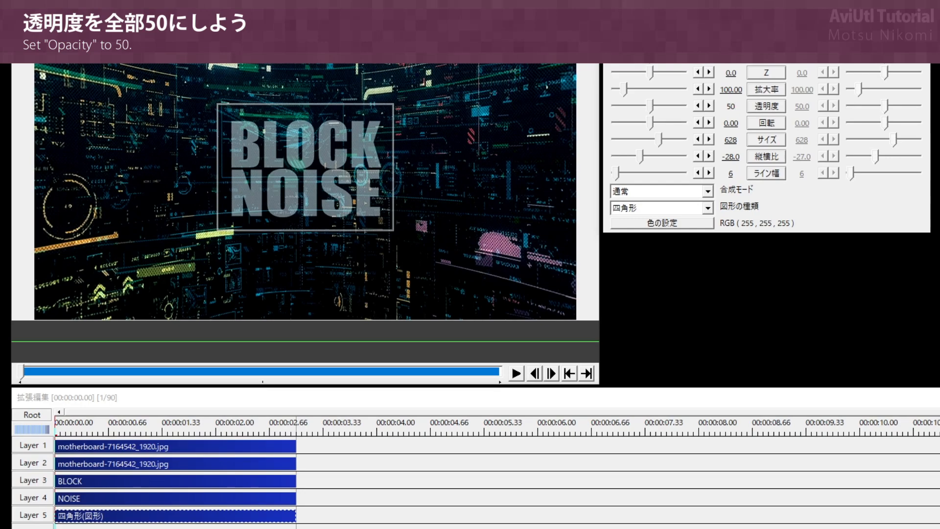
{"action": "key", "text": "Return"}
{"action": "left_click", "coordinate": [60, 433]}
{"action": "left_click_drag", "start_coordinate": [63, 433], "coordinate": [42, 430]}
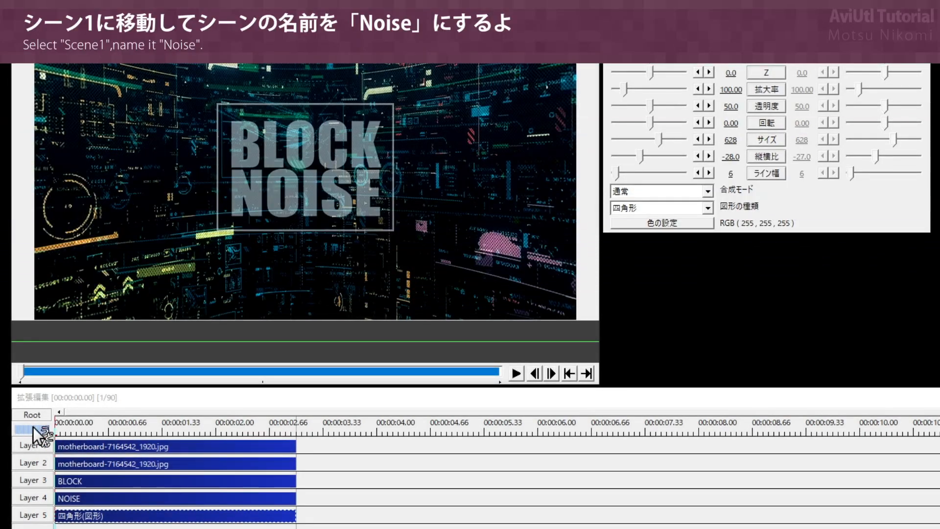
Switch from the Root timeline to Scene 1 and name the scene Noise
{"action": "left_click", "coordinate": [34, 414]}
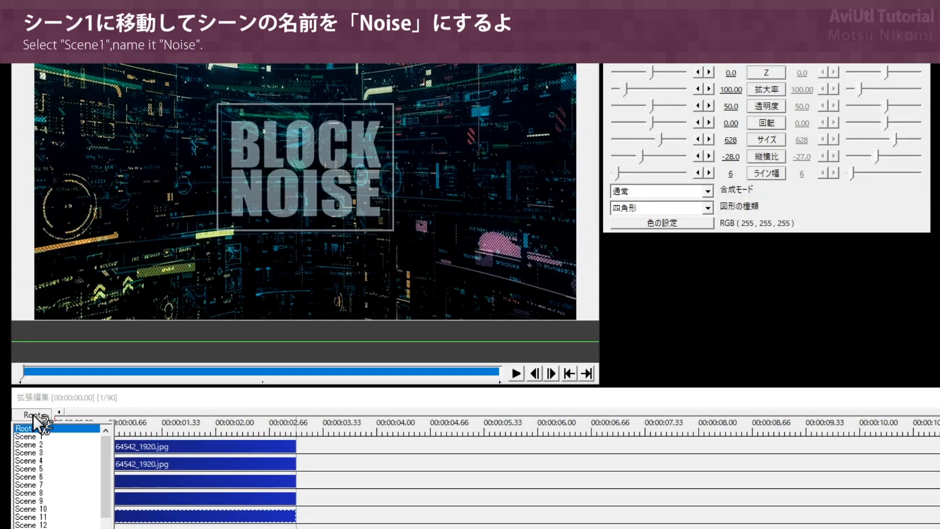
{"action": "left_click", "coordinate": [77, 438]}
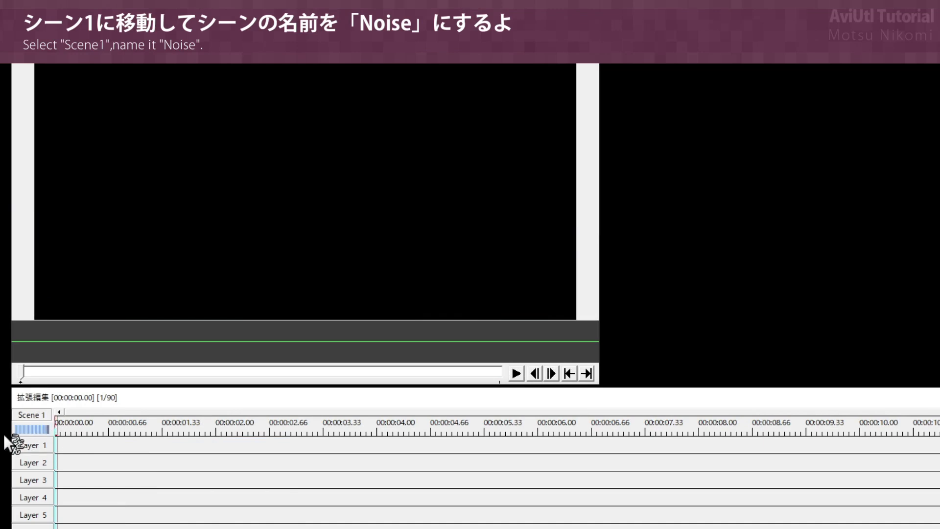
{"action": "right_click", "coordinate": [40, 418]}
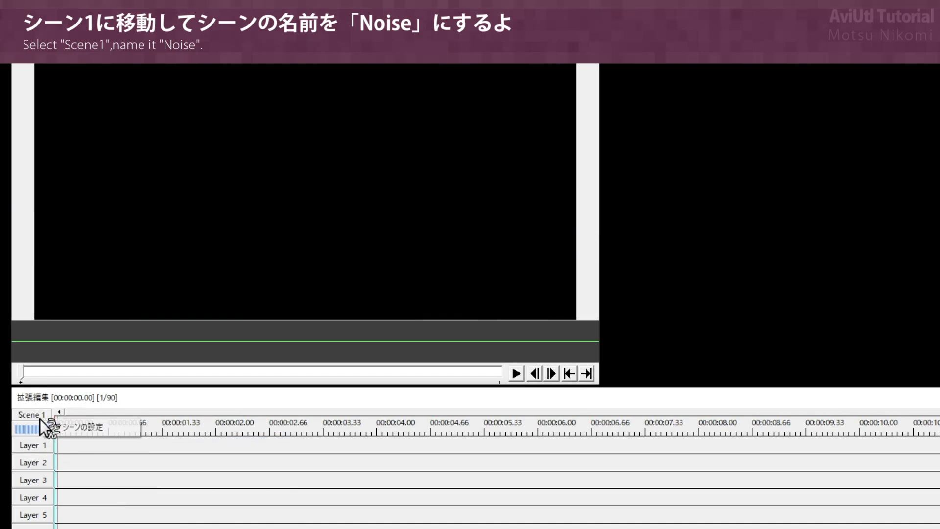
{"action": "left_click", "coordinate": [84, 430]}
{"action": "type", "text": "Noise"}
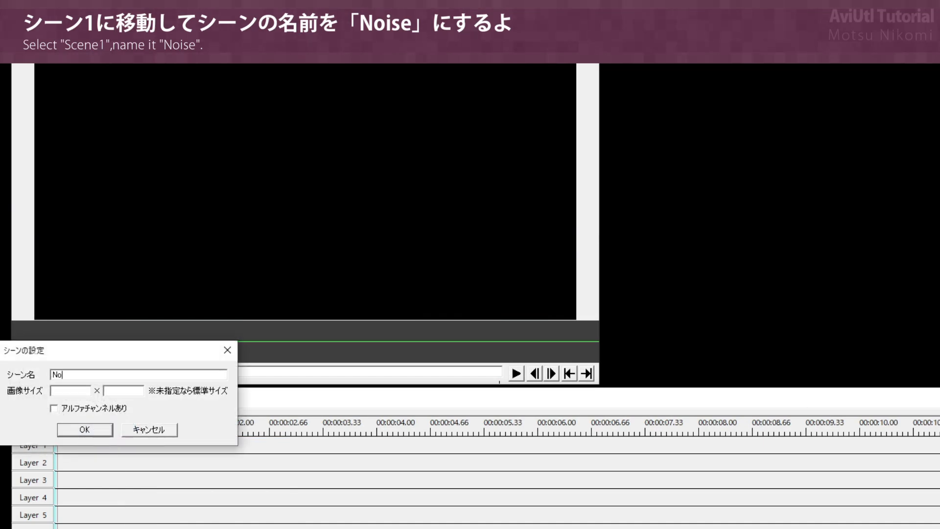
{"action": "left_click", "coordinate": [95, 433]}
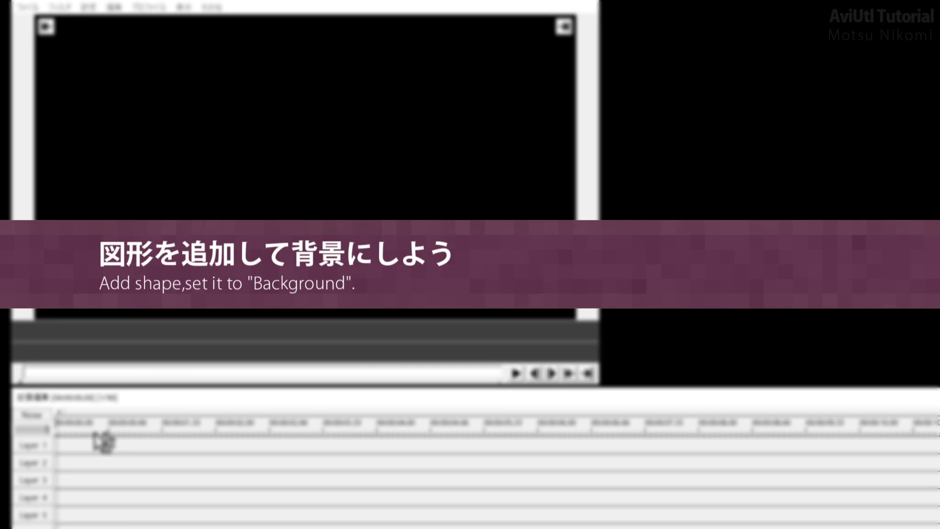
Add a 図形 object on Layer 1 of the Noise scene
{"action": "right_click", "coordinate": [73, 444]}
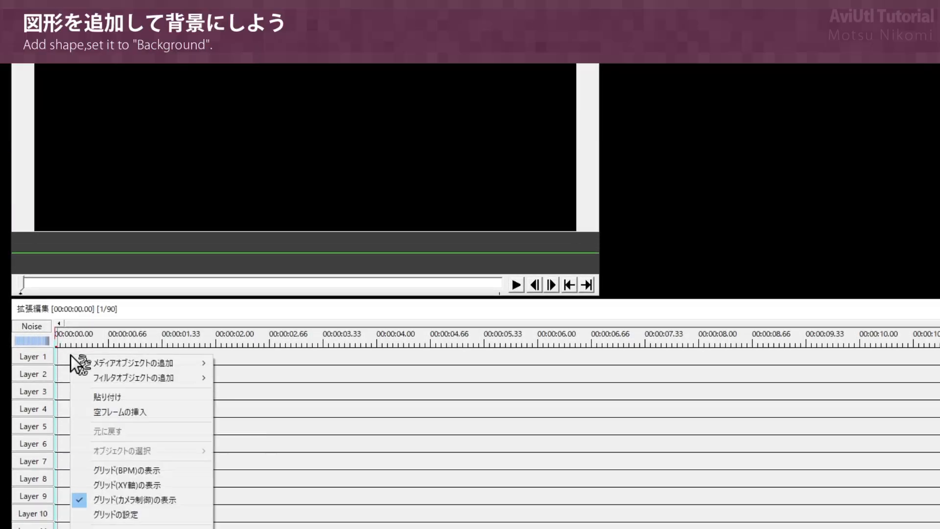
{"action": "mouse_move", "coordinate": [102, 363]}
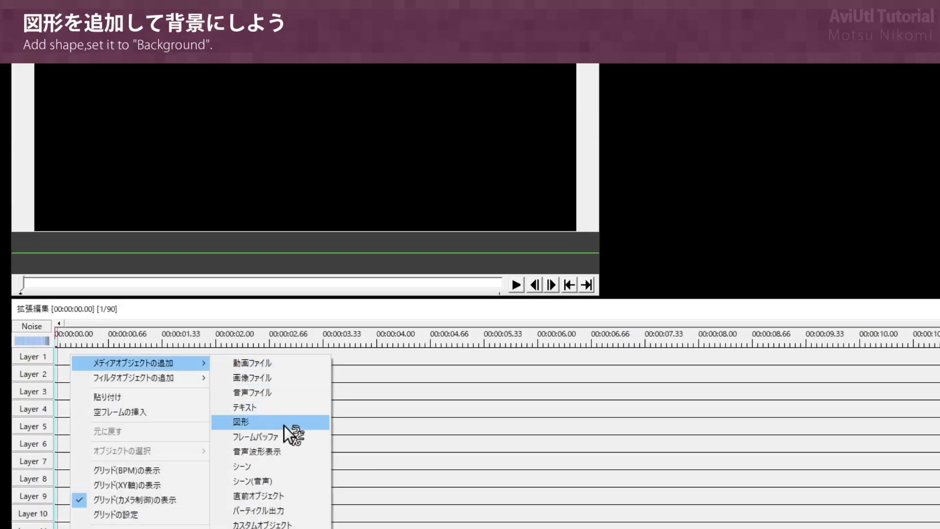
{"action": "left_click", "coordinate": [270, 423]}
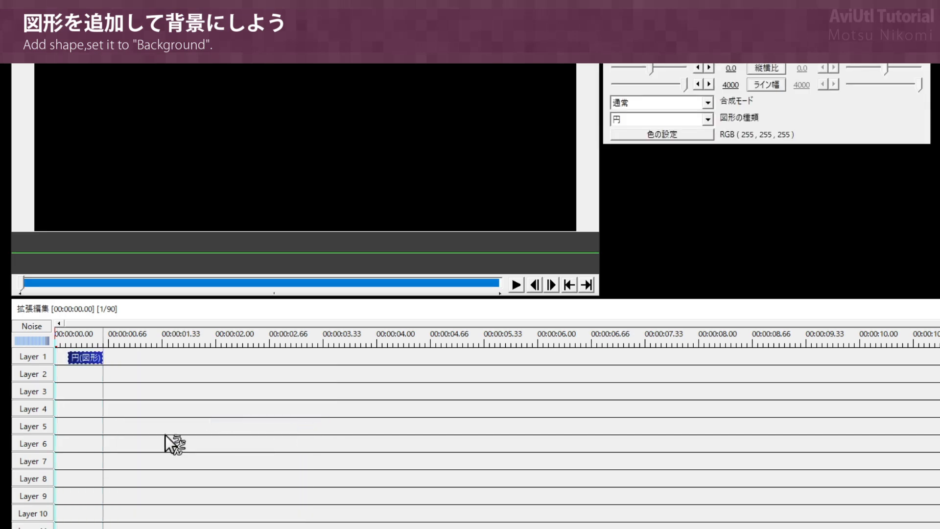
Make the shape 3 seconds long from the timeline's start and change its 図形の種類 to 背景
{"action": "right_click", "coordinate": [81, 356]}
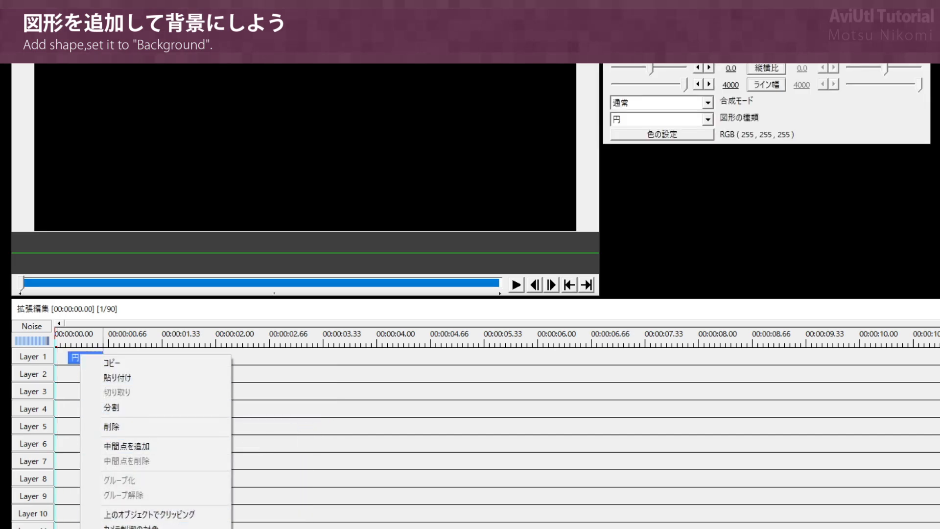
{"action": "left_click", "coordinate": [176, 528]}
{"action": "left_click_drag", "start_coordinate": [178, 495], "coordinate": [255, 328]}
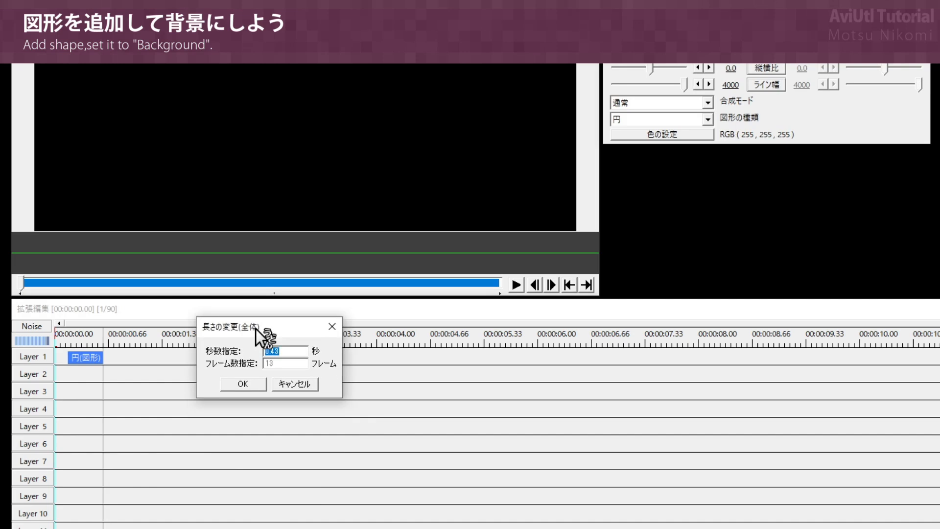
{"action": "type", "text": "3"}
{"action": "left_click", "coordinate": [239, 383]}
{"action": "left_click", "coordinate": [162, 357]}
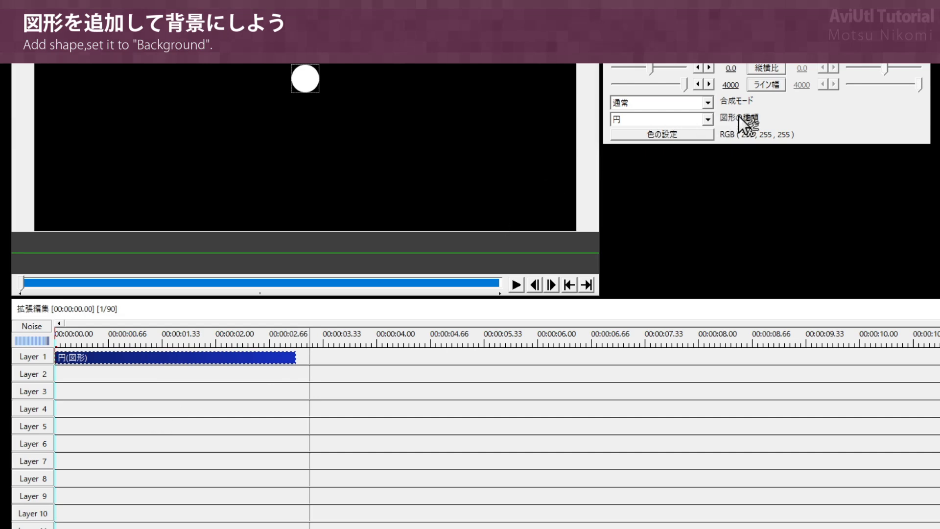
{"action": "left_click", "coordinate": [679, 118]}
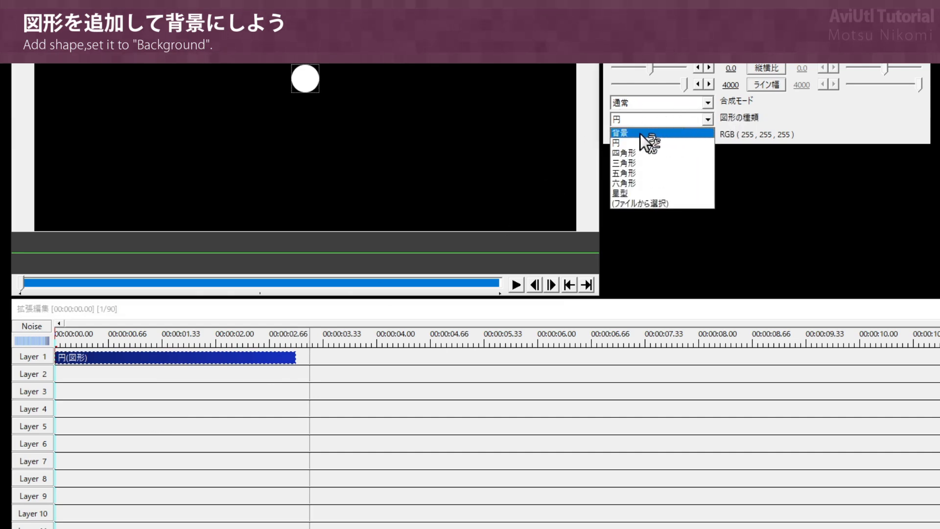
{"action": "left_click", "coordinate": [686, 132]}
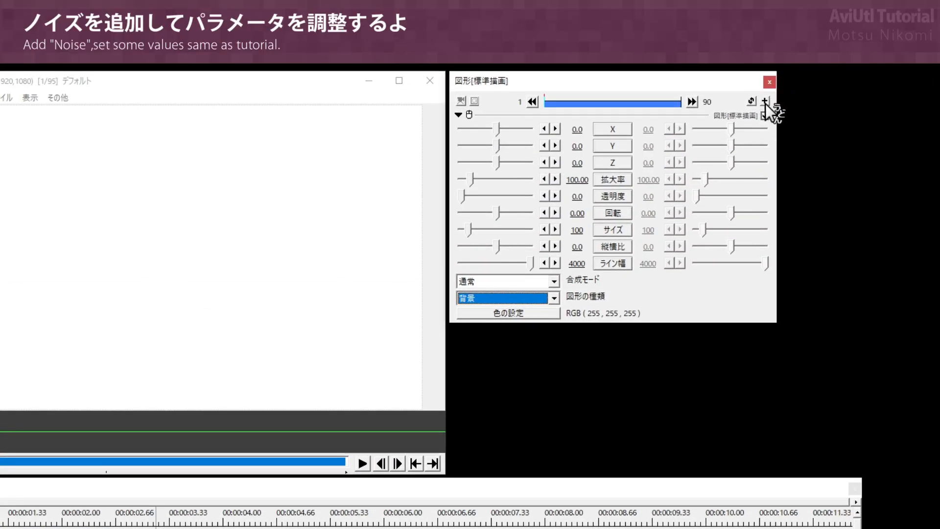
Add a ノイズ effect to the background shape with 周期X 2, 周期Y 4 and しきい値 60
{"action": "left_click", "coordinate": [765, 102]}
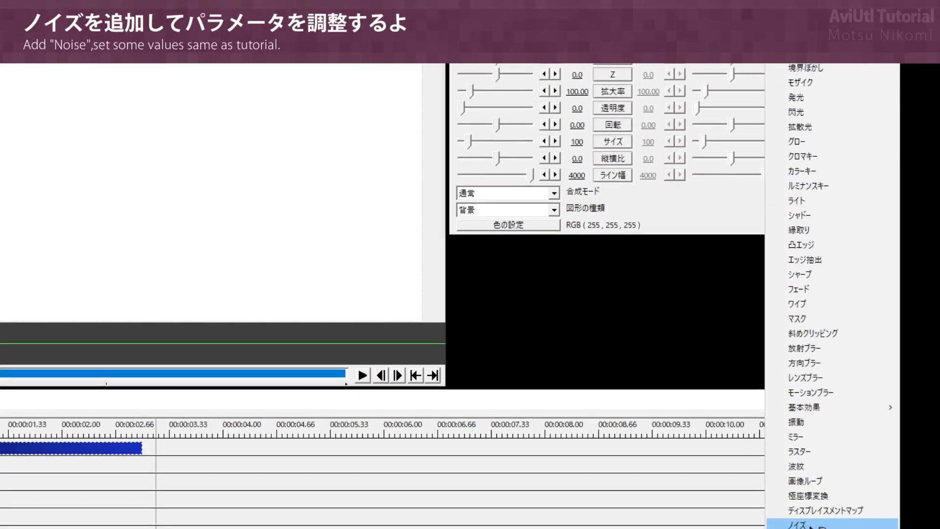
{"action": "left_click", "coordinate": [859, 527]}
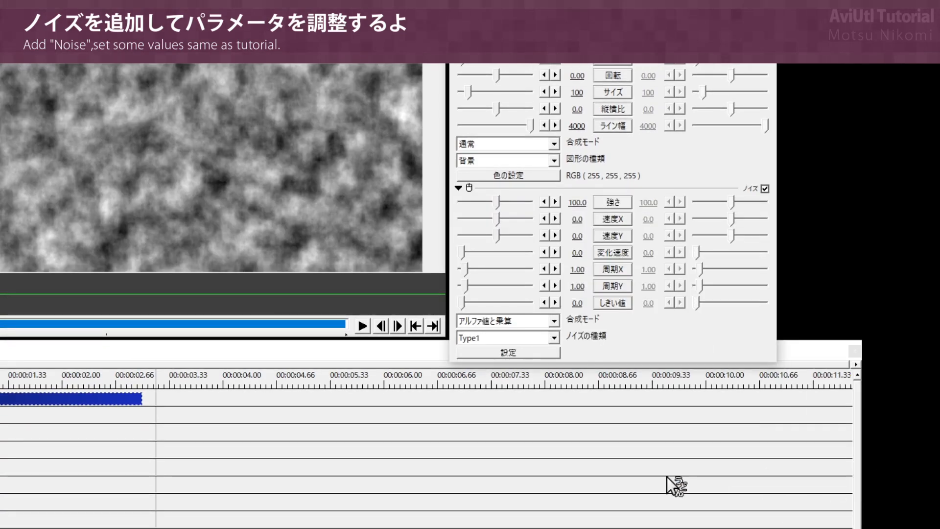
{"action": "left_click", "coordinate": [584, 269]}
{"action": "type", "text": "2"}
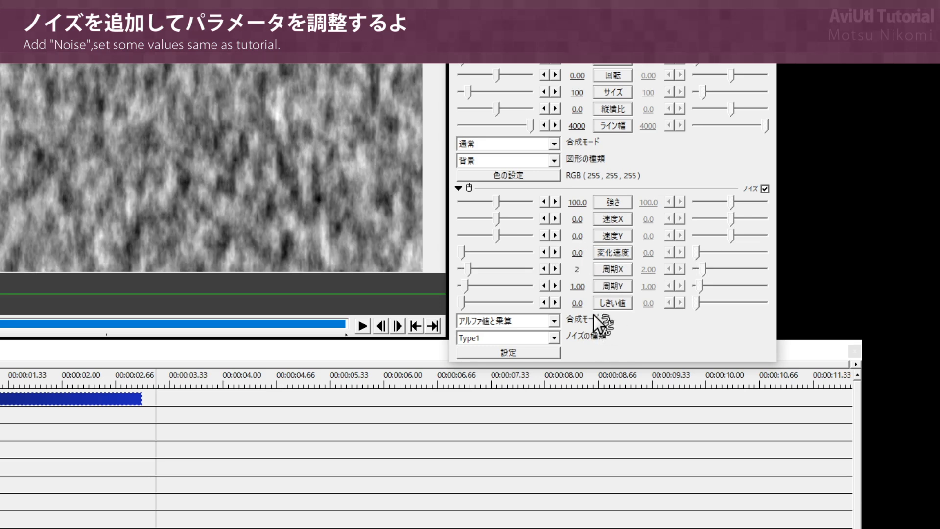
{"action": "left_click", "coordinate": [576, 286]}
{"action": "type", "text": "4"}
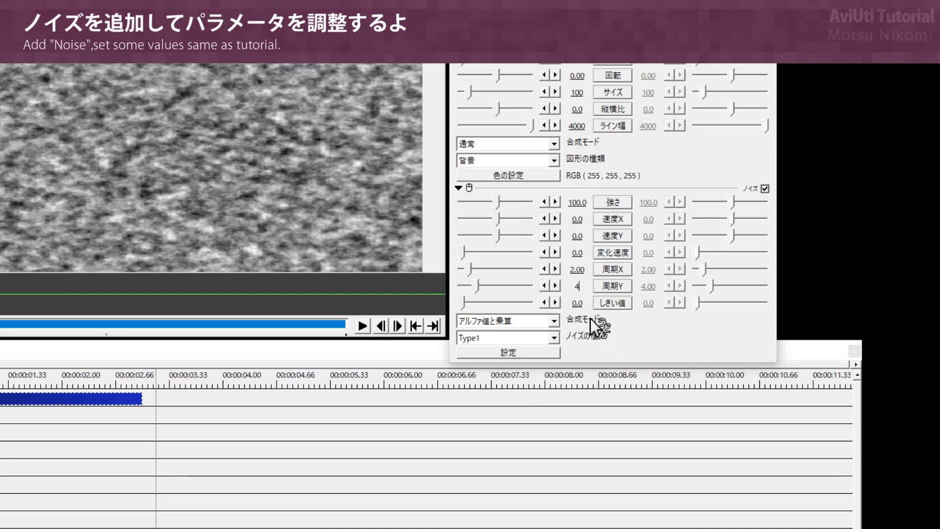
{"action": "left_click", "coordinate": [576, 303]}
{"action": "type", "text": "60"}
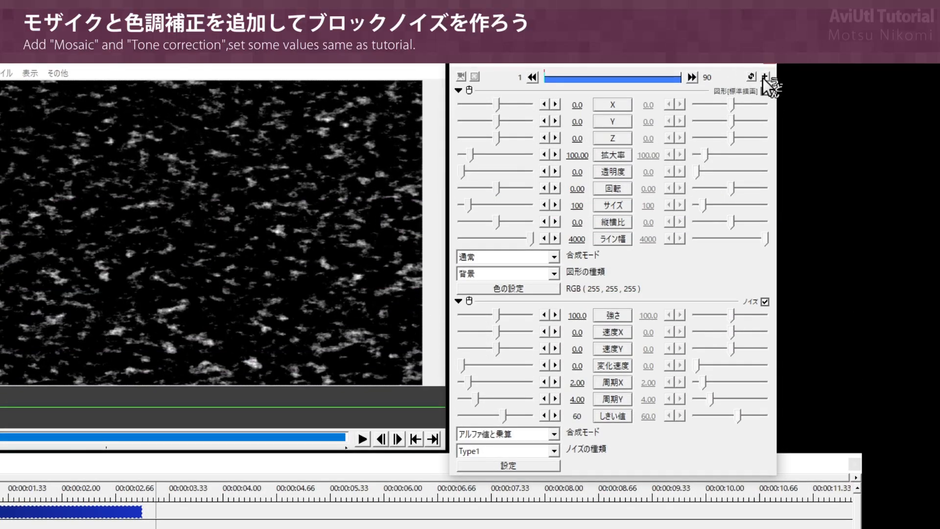
Add a モザイク effect to the background shape and set its サイズ to 30
{"action": "left_click", "coordinate": [763, 77]}
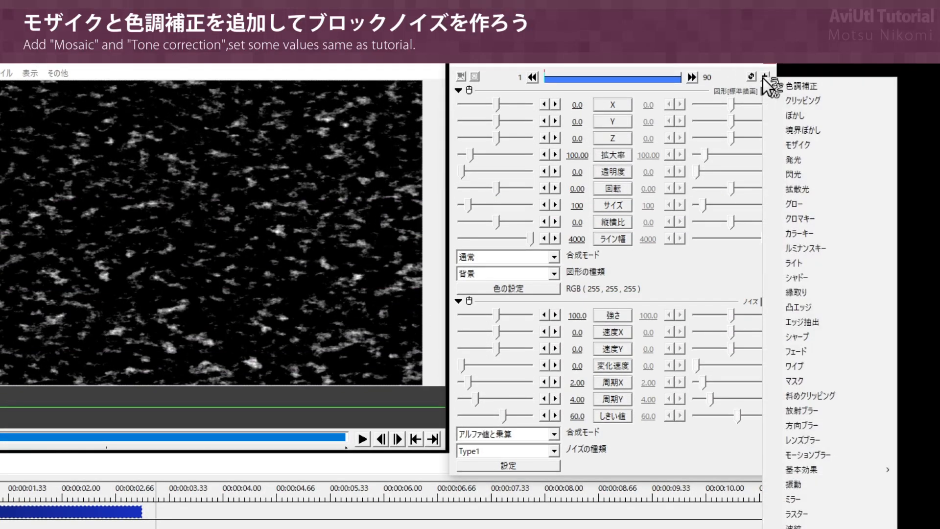
{"action": "left_click", "coordinate": [801, 147]}
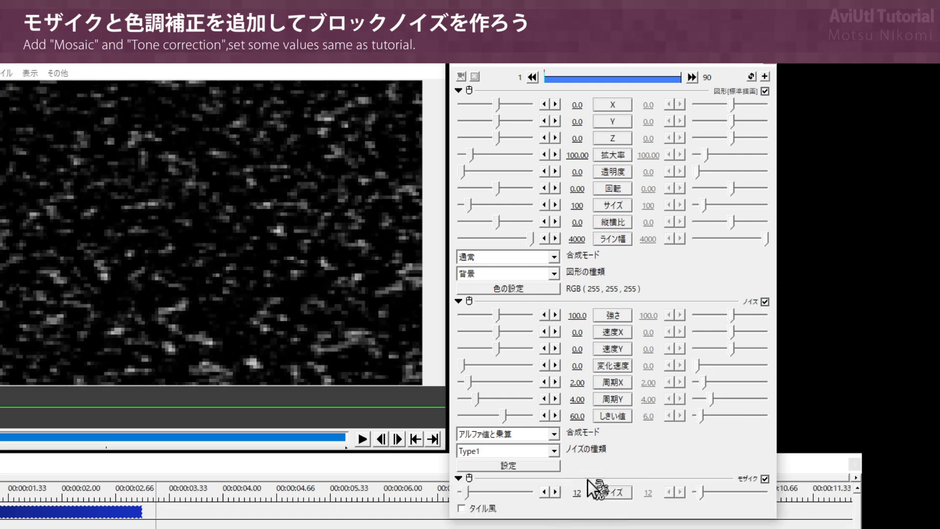
{"action": "left_click", "coordinate": [578, 492]}
{"action": "type", "text": "30"}
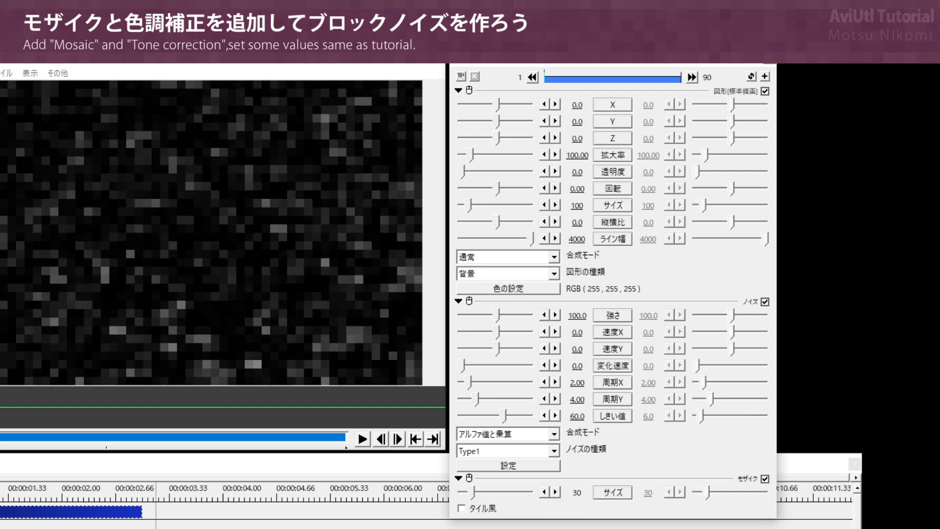
Add a 色調補正 effect to the background shape with 明るさ and コントラスト both at 200
{"action": "left_click", "coordinate": [765, 77]}
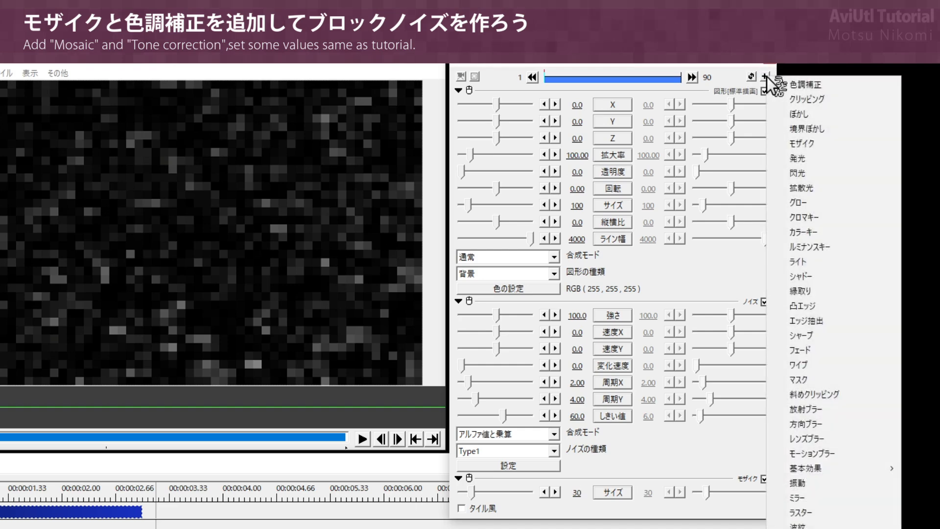
{"action": "left_click", "coordinate": [867, 84]}
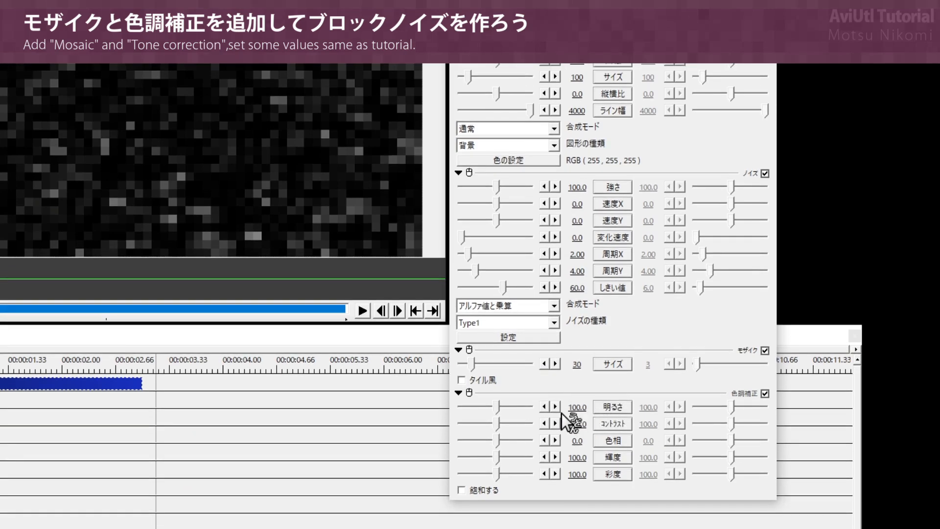
{"action": "left_click_drag", "start_coordinate": [579, 409], "coordinate": [930, 416]}
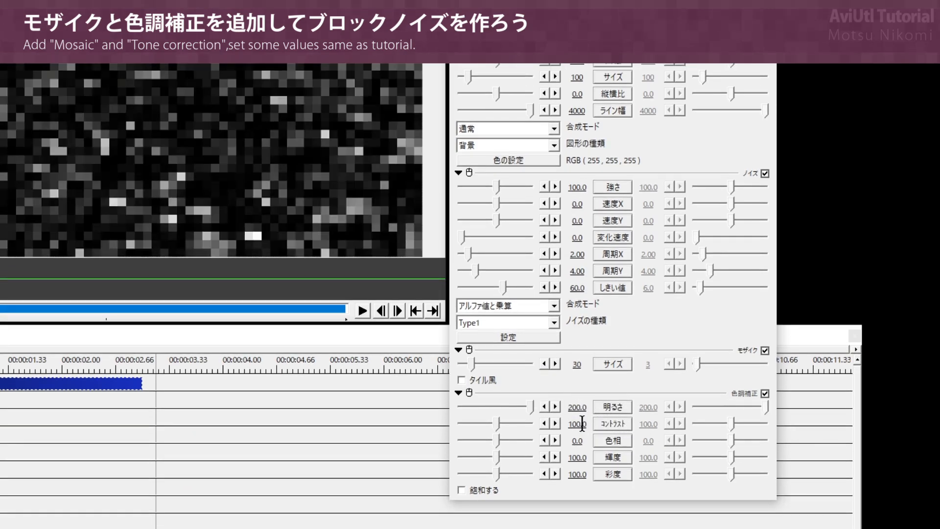
{"action": "left_click_drag", "start_coordinate": [575, 420], "coordinate": [898, 424]}
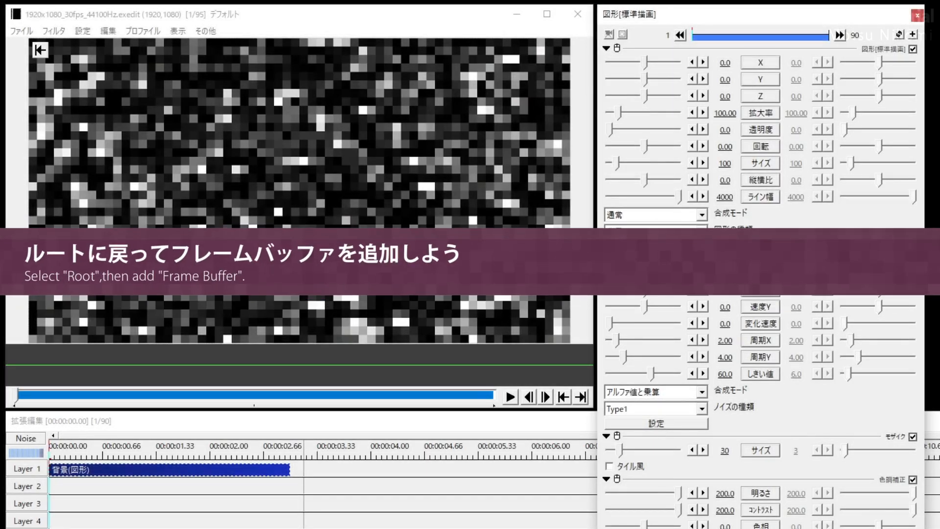
Return to the Root timeline and add a フレームバッファ object on Layer 6 spanning the same duration as the layers above
{"action": "left_click", "coordinate": [19, 438]}
{"action": "left_click", "coordinate": [46, 451]}
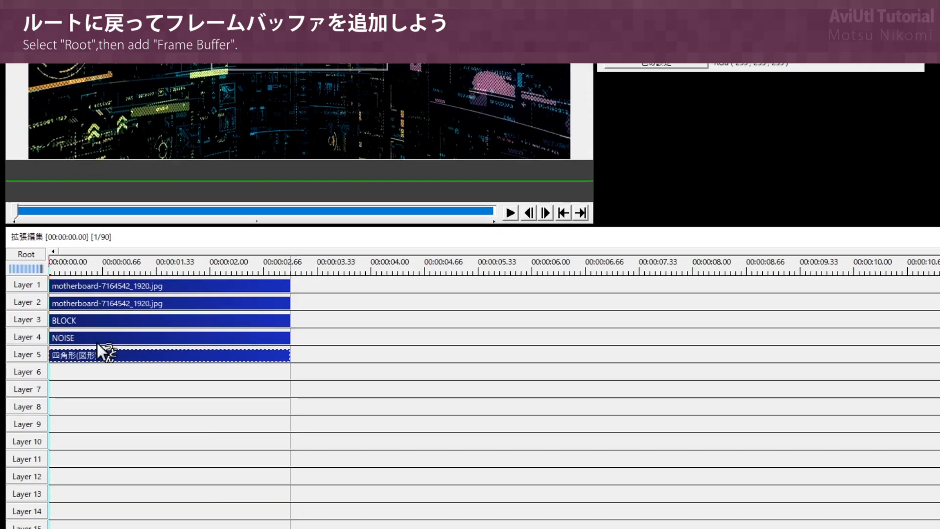
{"action": "right_click", "coordinate": [67, 376]}
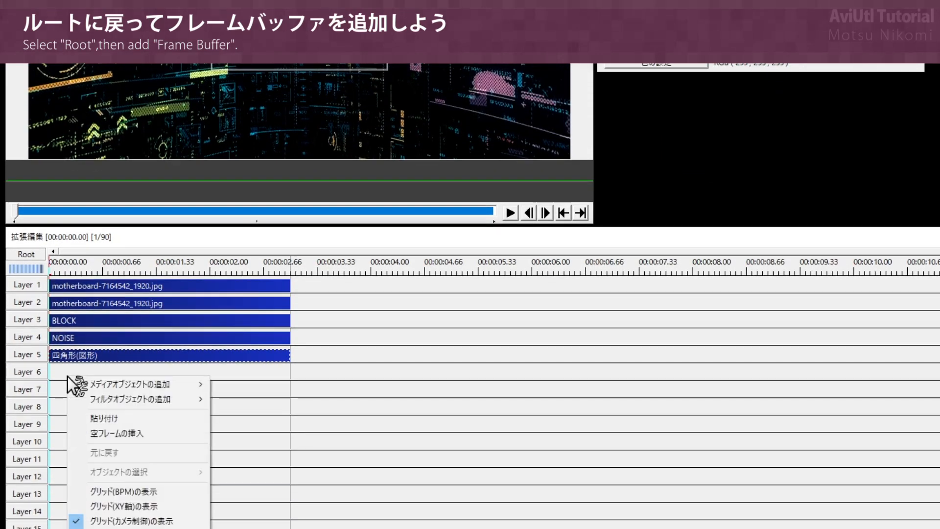
{"action": "mouse_move", "coordinate": [167, 386]}
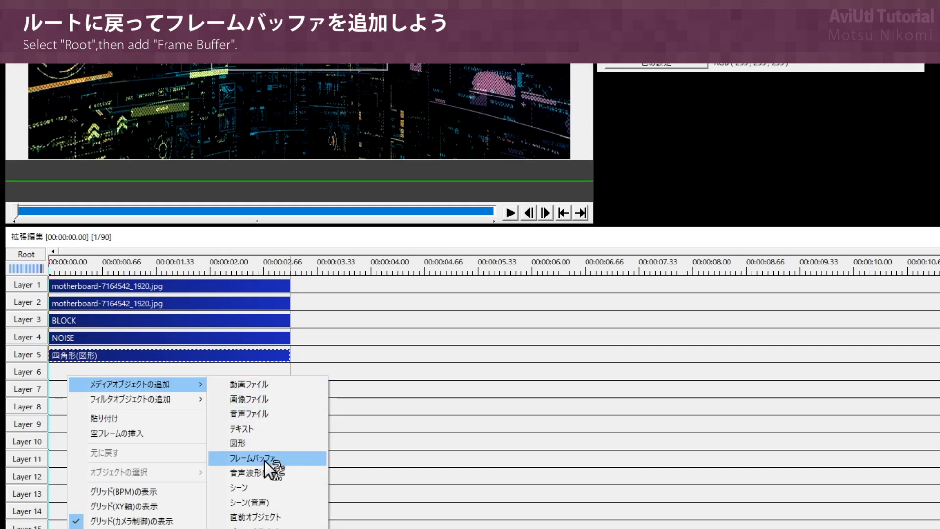
{"action": "left_click", "coordinate": [294, 458]}
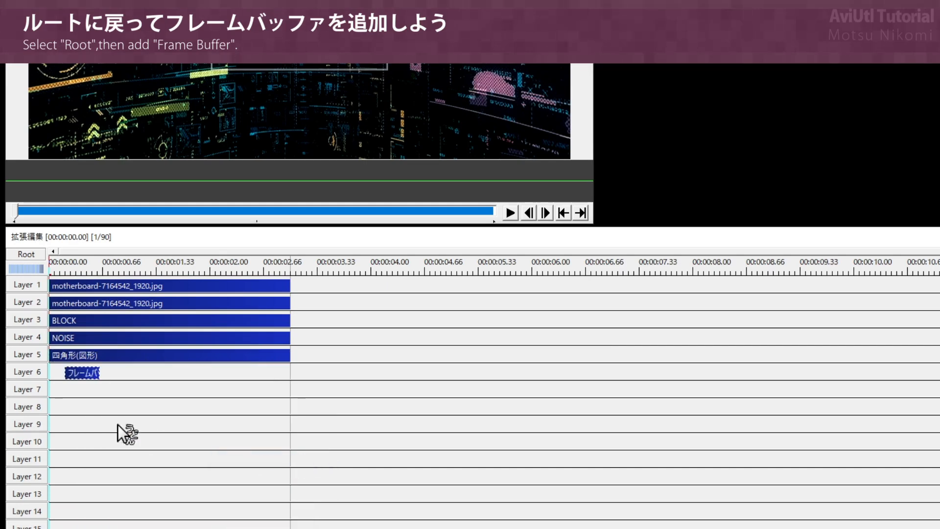
{"action": "left_click_drag", "start_coordinate": [65, 372], "coordinate": [289, 376]}
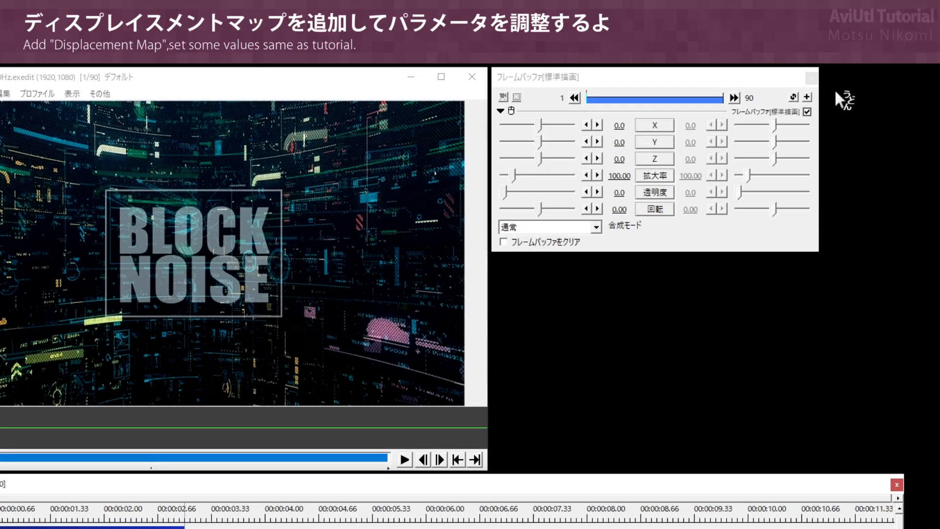
Add a ディスプレイスメントマップ effect to the frame buffer and use the Noise scene as its map via シーンから選択
{"action": "left_click", "coordinate": [807, 97]}
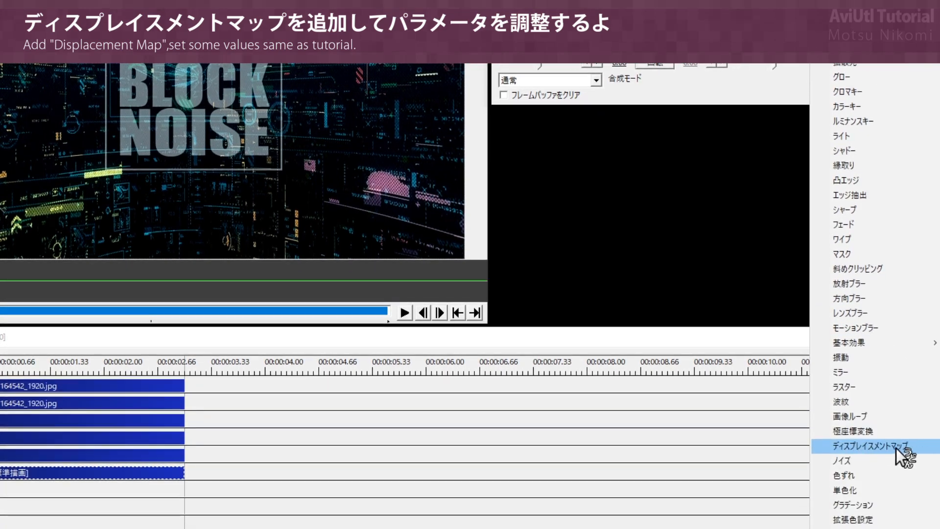
{"action": "left_click", "coordinate": [906, 448]}
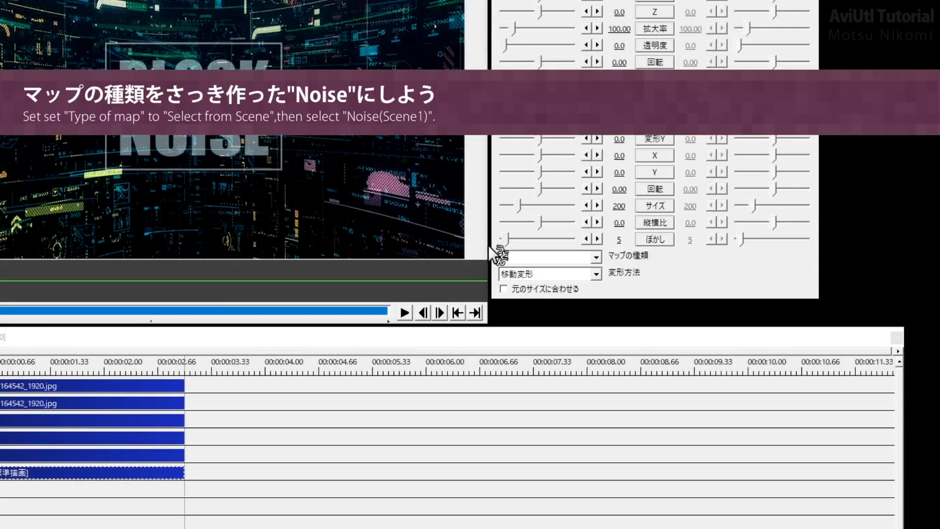
{"action": "left_click", "coordinate": [562, 257]}
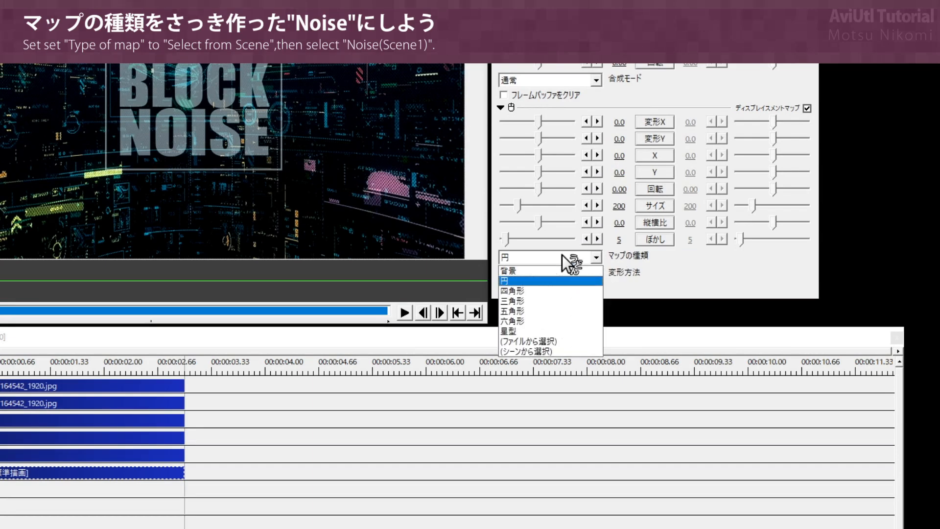
{"action": "left_click", "coordinate": [562, 352]}
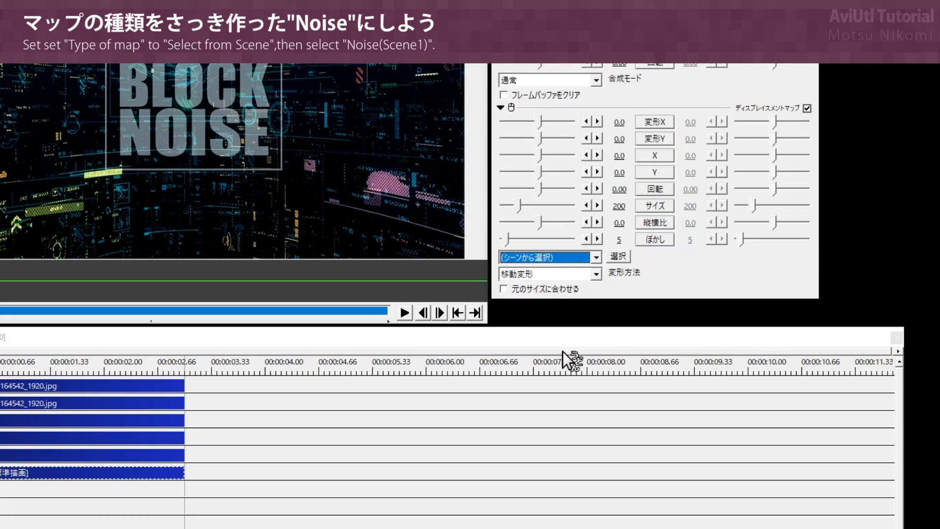
{"action": "left_click", "coordinate": [619, 257]}
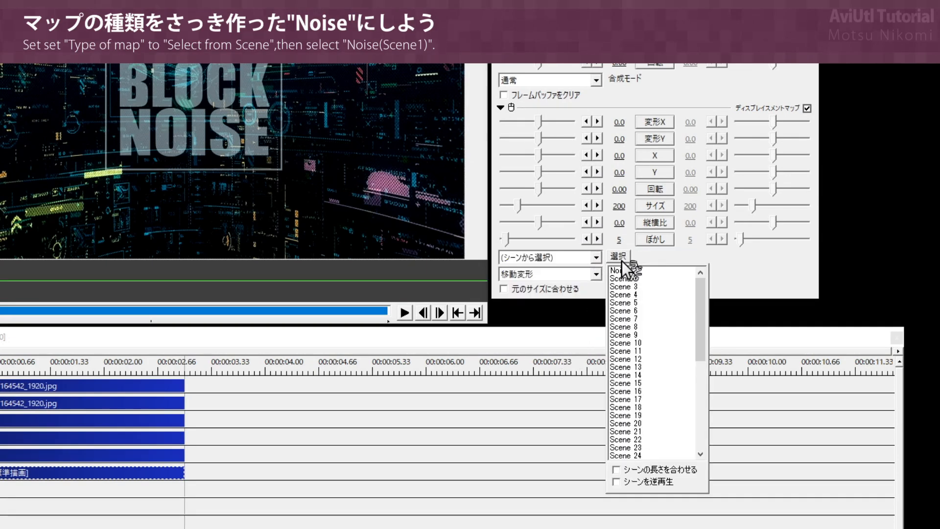
{"action": "left_click", "coordinate": [662, 271]}
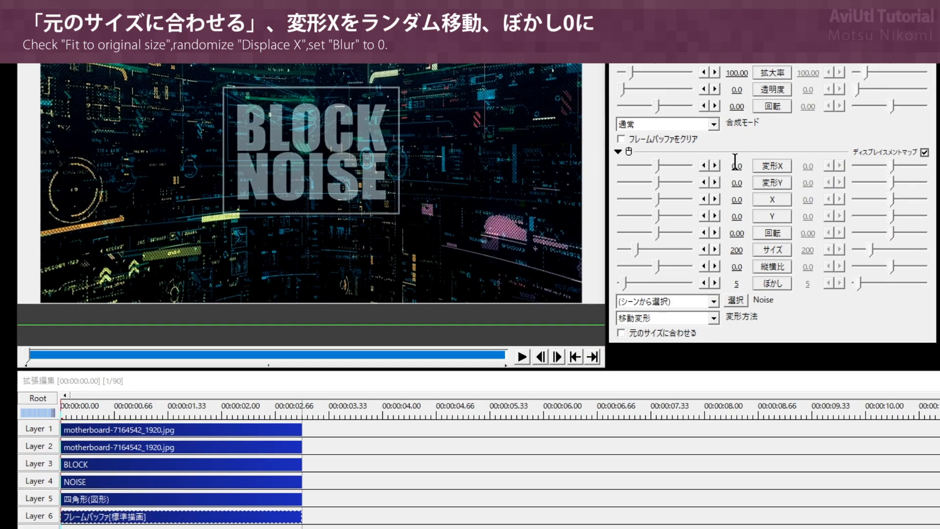
Set the displacement map's 変形X to -102 and enable 元のサイズに合わせる
{"action": "left_click_drag", "start_coordinate": [618, 119], "coordinate": [590, 120]}
{"action": "left_click_drag", "start_coordinate": [707, 165], "coordinate": [666, 164]}
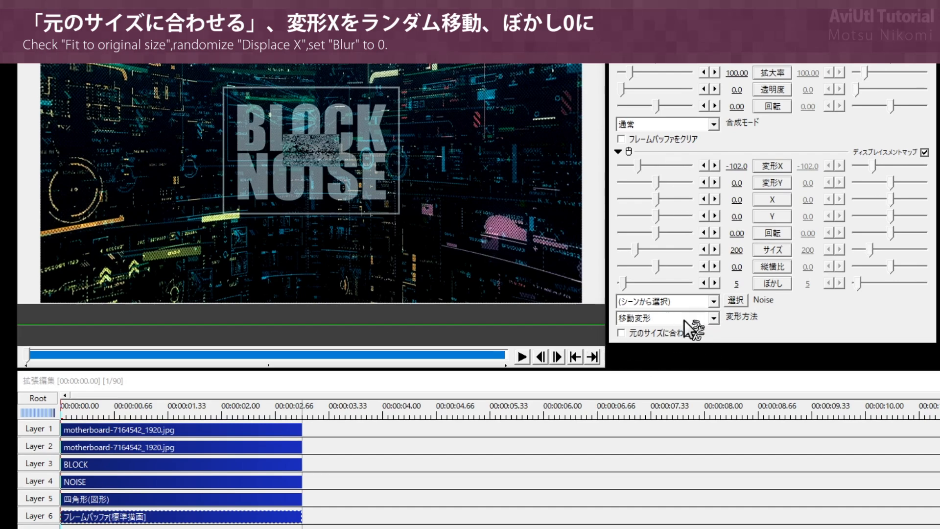
{"action": "left_click", "coordinate": [622, 335]}
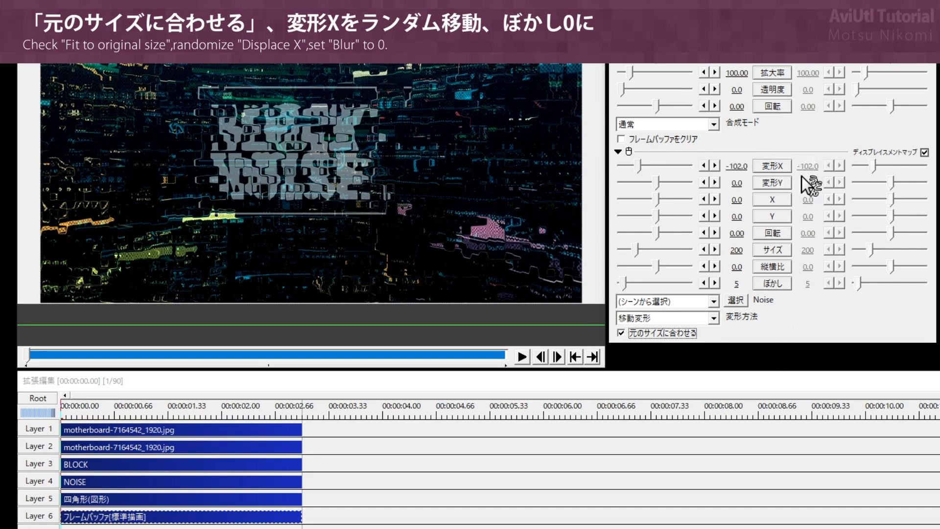
Animate the displacement map's 変形X with ランダム移動 between -30 and 30
{"action": "left_click", "coordinate": [776, 165]}
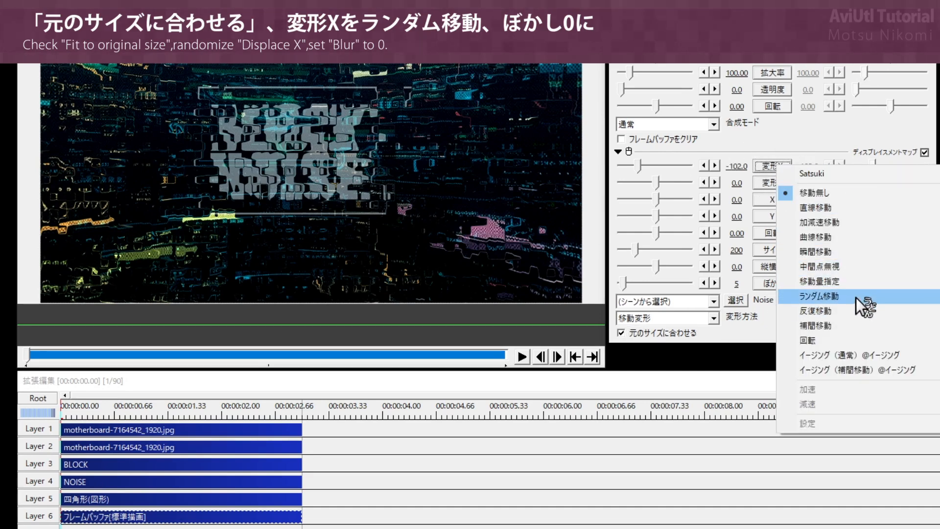
{"action": "left_click", "coordinate": [874, 297]}
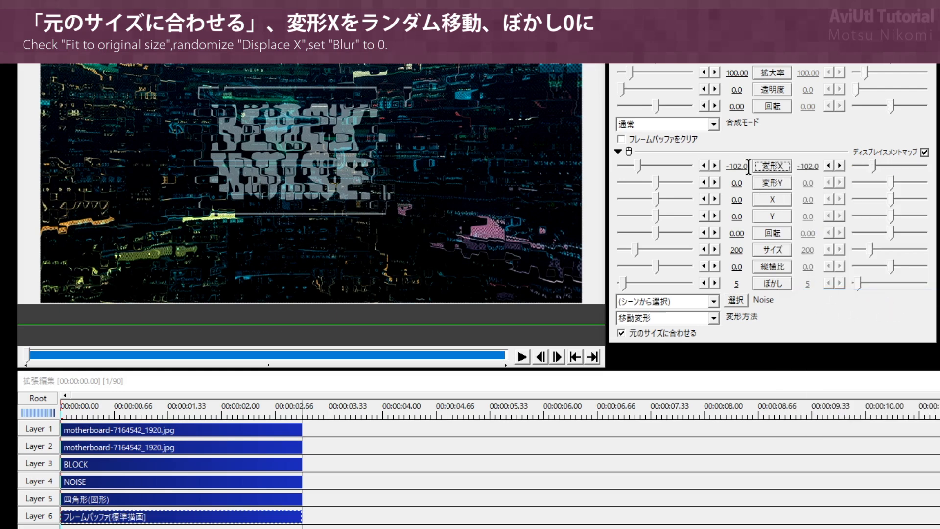
{"action": "left_click", "coordinate": [742, 164]}
{"action": "type", "text": "-30"}
{"action": "key", "text": "Return"}
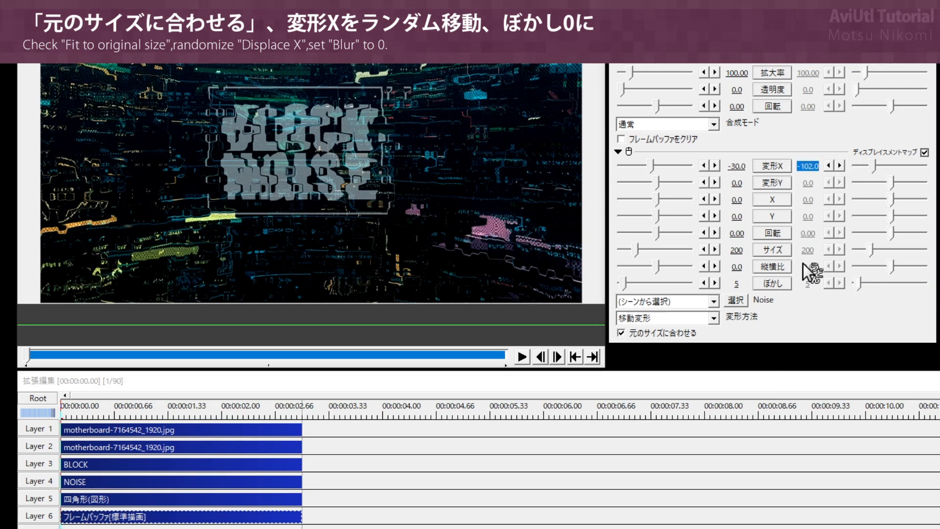
{"action": "type", "text": "30"}
{"action": "key", "text": "Return"}
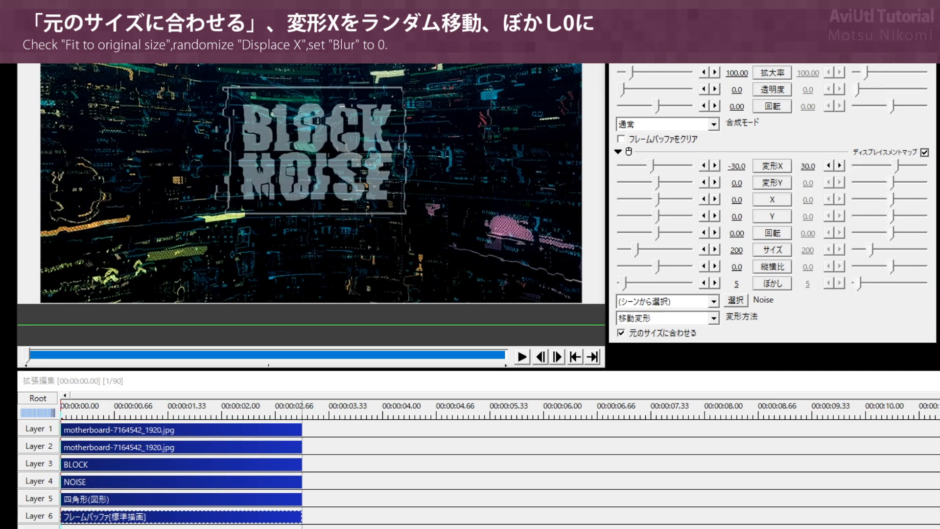
Set the displacement map's ぼかし to 0 and preview the distortion around the timeline's start
{"action": "left_click", "coordinate": [736, 284]}
{"action": "type", "text": "0"}
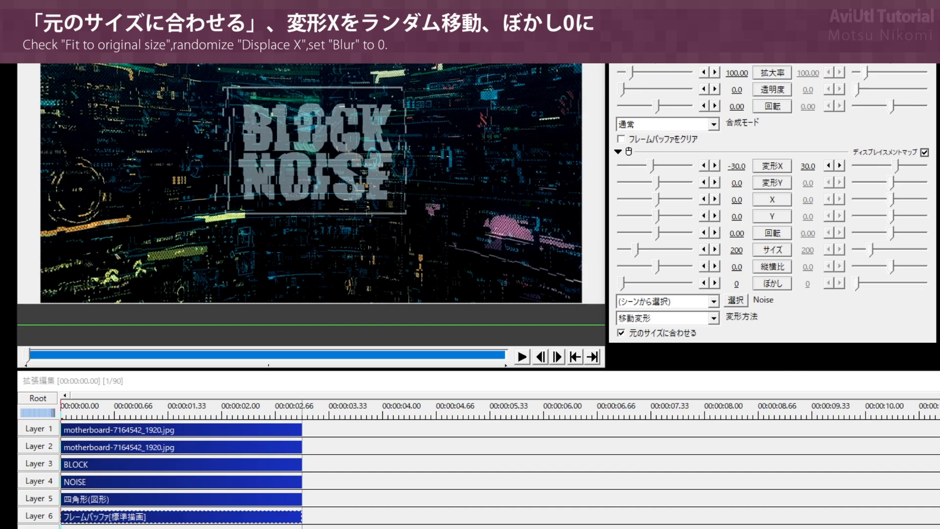
{"action": "left_click_drag", "start_coordinate": [67, 412], "coordinate": [46, 413]}
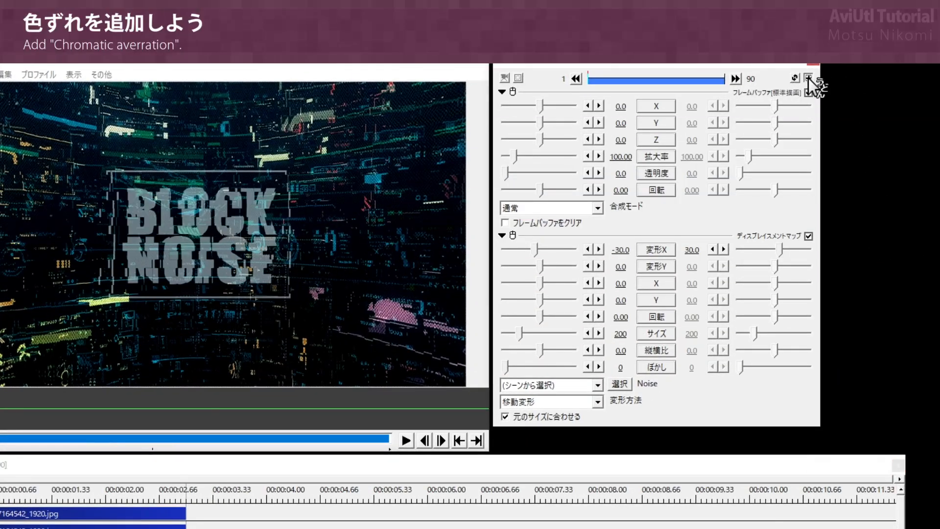
Add a 色ずれ effect to the frame buffer with ずれ幅 10 and 強さ 50
{"action": "left_click", "coordinate": [808, 78]}
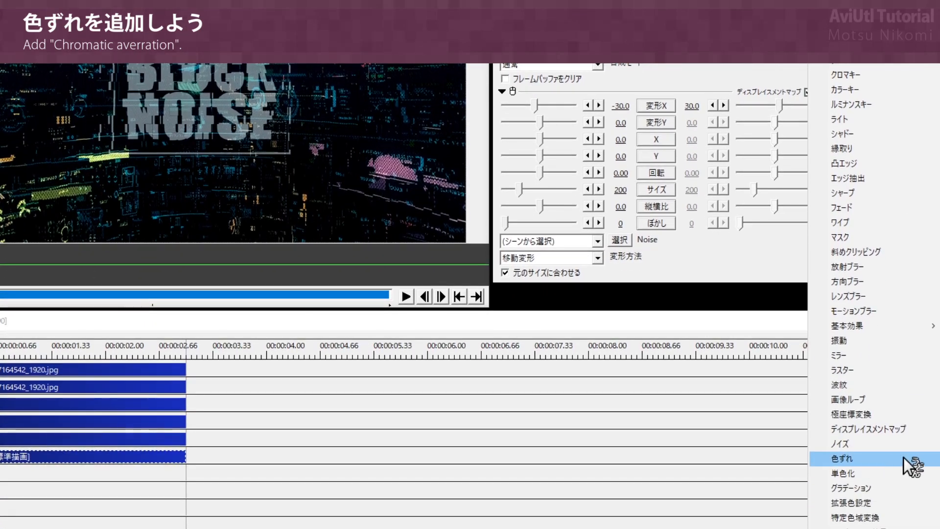
{"action": "left_click", "coordinate": [903, 457]}
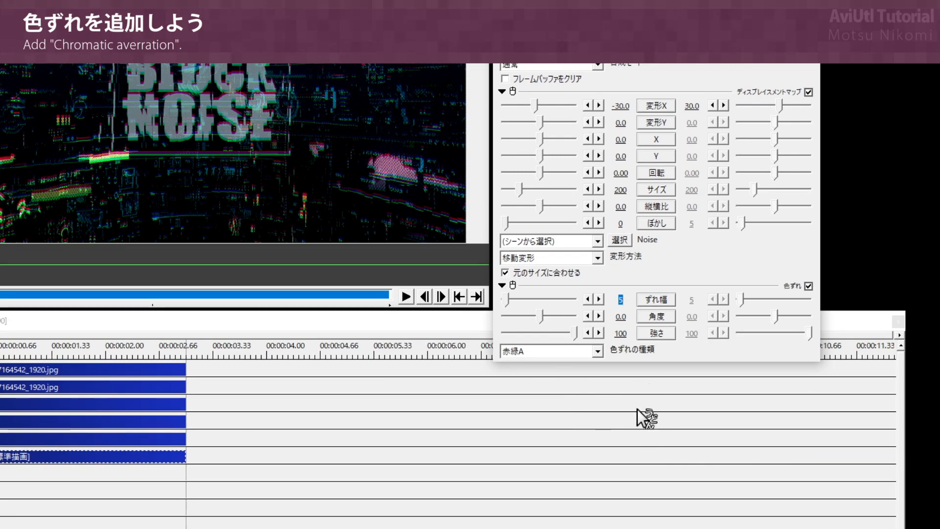
{"action": "type", "text": "10"}
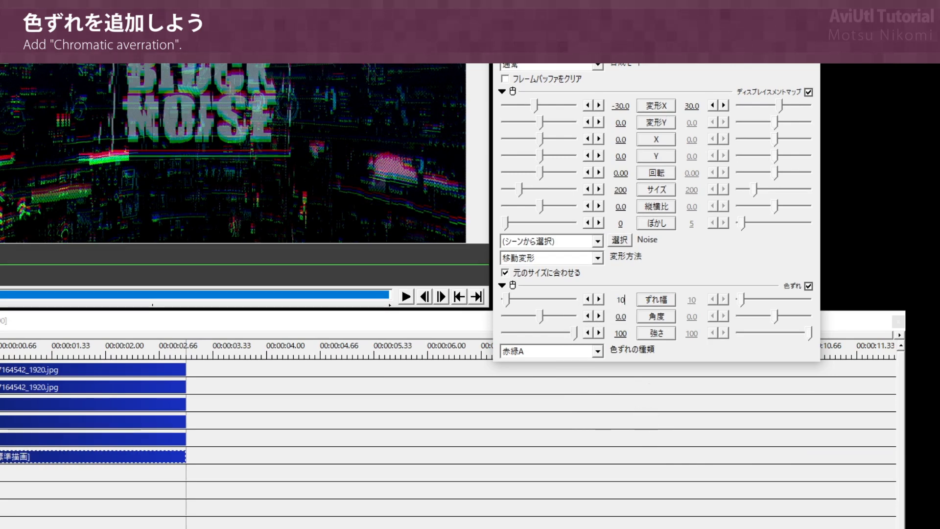
{"action": "left_click", "coordinate": [615, 335]}
{"action": "type", "text": "50"}
{"action": "key", "text": "Return"}
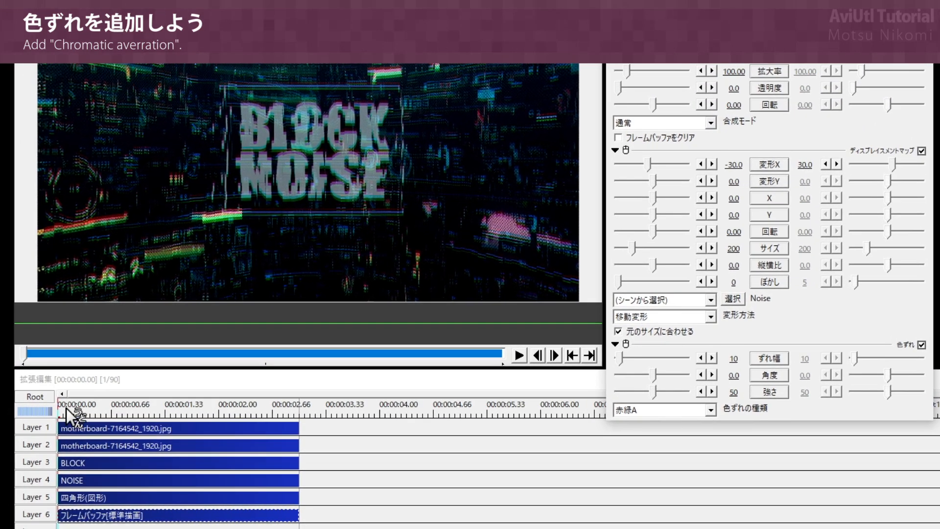
Set the Layer 6 frame buffer's 合成モード to 加算 and preview the effect across the timeline
{"action": "left_click", "coordinate": [73, 408]}
{"action": "left_click_drag", "start_coordinate": [81, 410], "coordinate": [261, 417]}
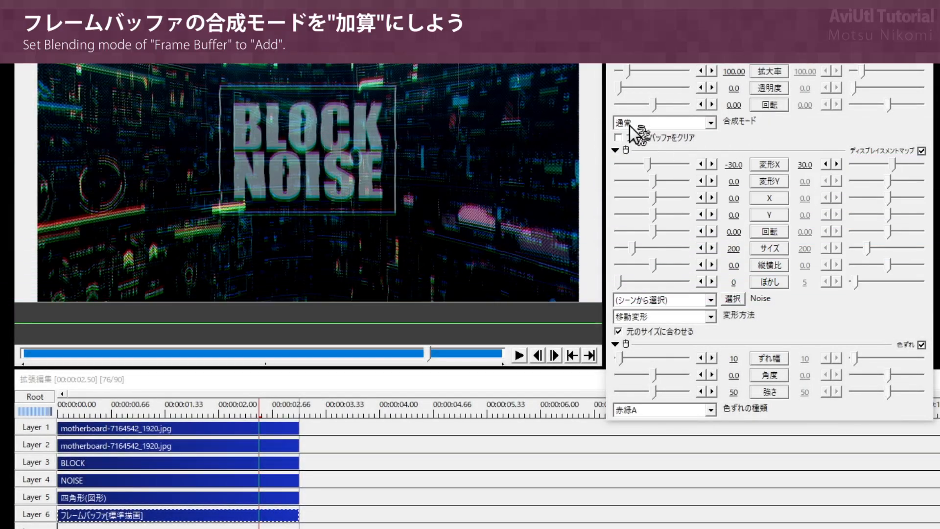
{"action": "left_click", "coordinate": [667, 123]}
{"action": "left_click", "coordinate": [654, 146]}
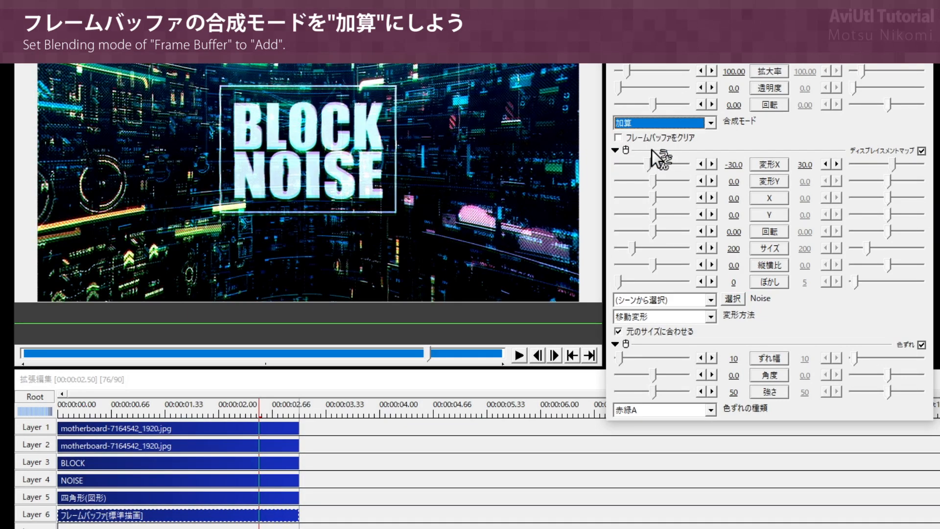
{"action": "left_click_drag", "start_coordinate": [63, 413], "coordinate": [34, 407]}
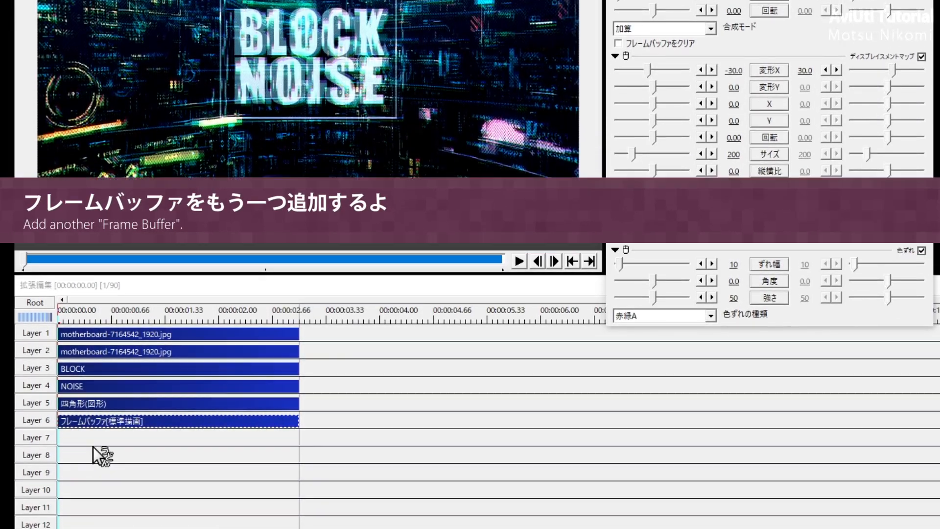
Add another フレームバッファ on Layer 7, starting at frame 1 and stretched to match the length of the other objects
{"action": "right_click", "coordinate": [81, 386]}
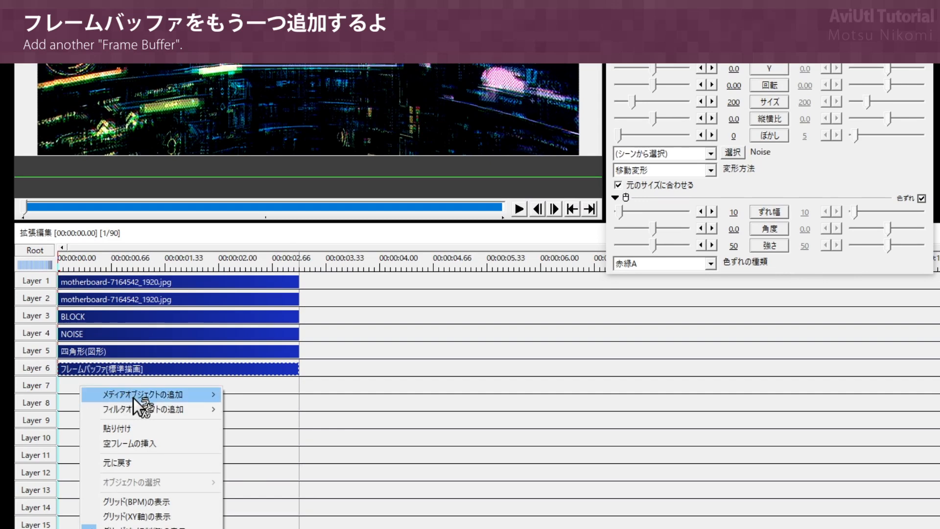
{"action": "mouse_move", "coordinate": [134, 398]}
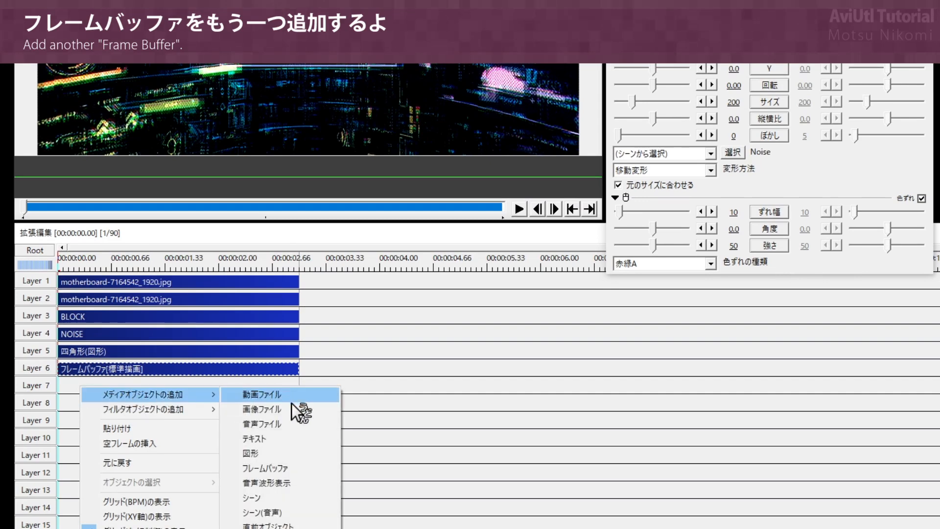
{"action": "left_click", "coordinate": [301, 469]}
{"action": "left_click_drag", "start_coordinate": [79, 389], "coordinate": [9, 404]}
{"action": "left_click_drag", "start_coordinate": [115, 386], "coordinate": [294, 388]}
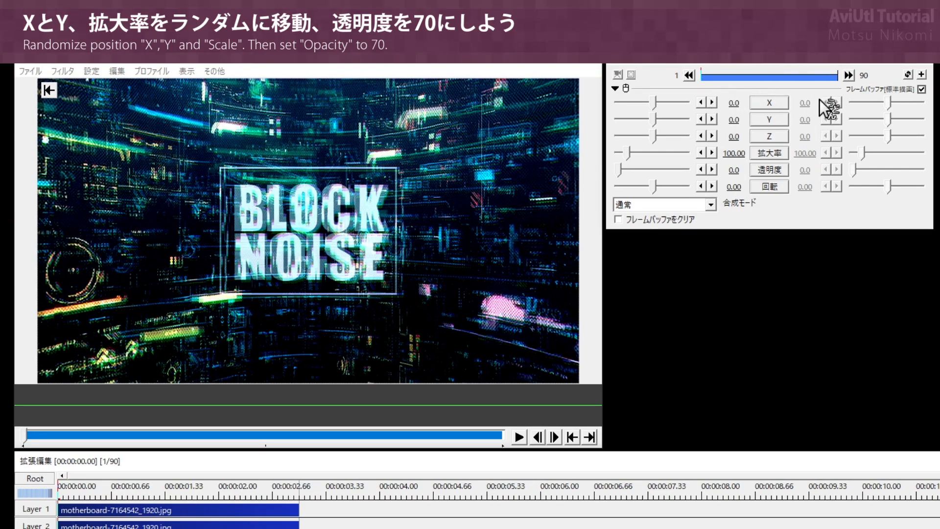
Animate the new frame buffer's position with ランダム移動, X from -1000 to 1000 and Y from -500 to 500
{"action": "left_click", "coordinate": [763, 103]}
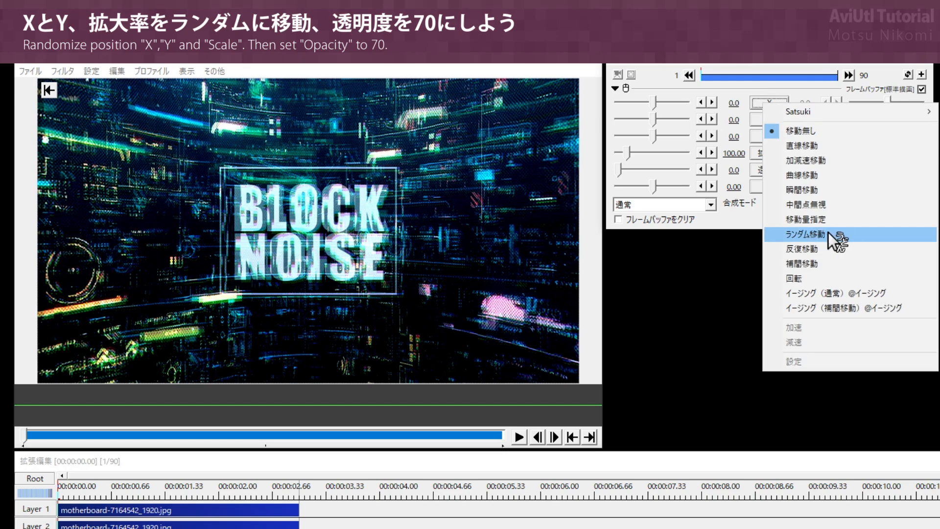
{"action": "left_click", "coordinate": [877, 236]}
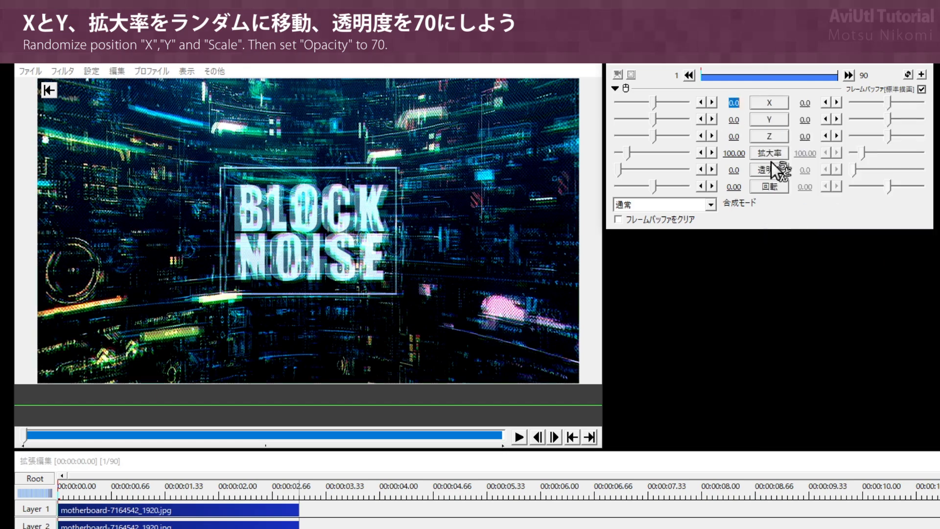
{"action": "type", "text": "-1000"}
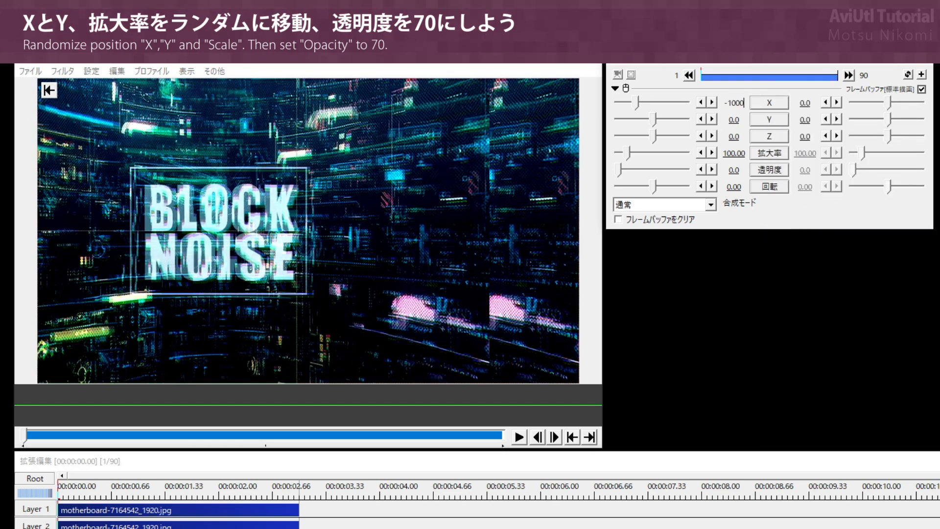
{"action": "left_click", "coordinate": [807, 102]}
{"action": "type", "text": "1000"}
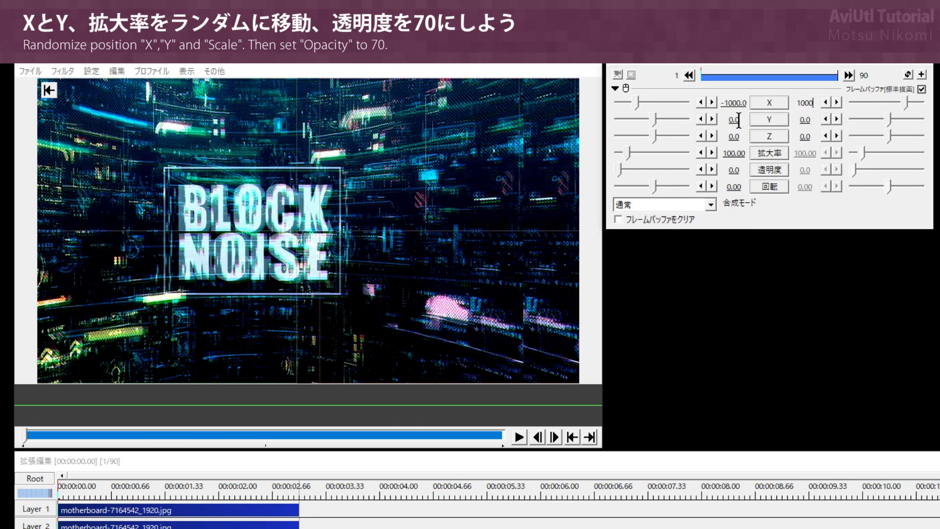
{"action": "key", "text": "Tab"}
{"action": "type", "text": "-500"}
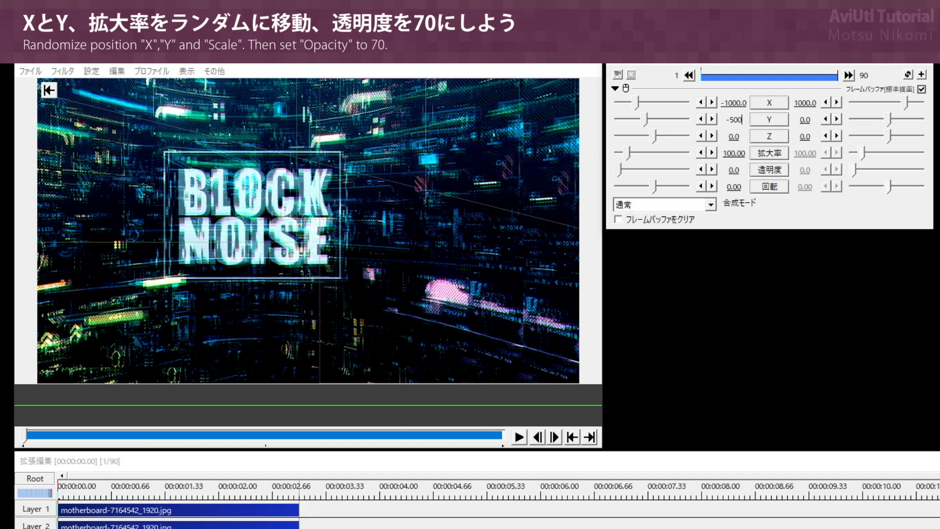
{"action": "left_click", "coordinate": [803, 119]}
{"action": "type", "text": "500"}
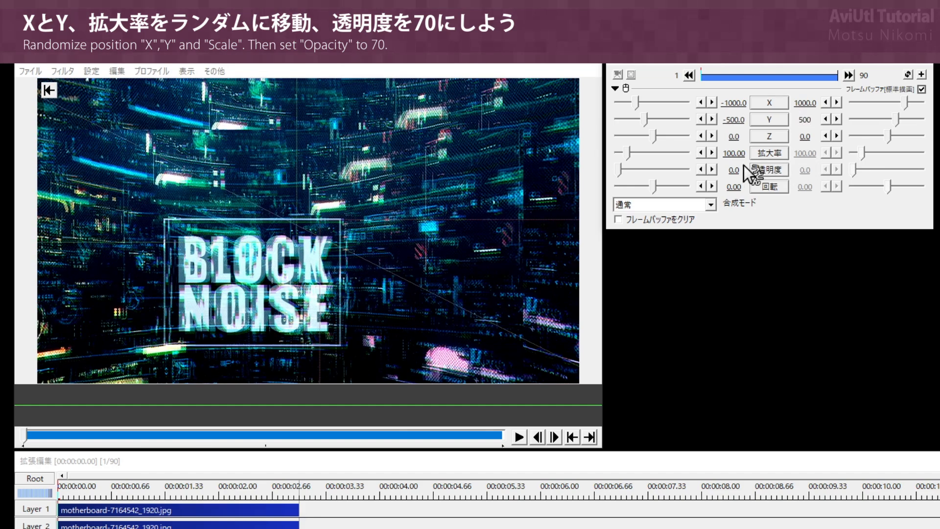
Animate the Layer 7 frame buffer's 拡大率 with ランダム移動 between 200 and 500
{"action": "left_click", "coordinate": [771, 154]}
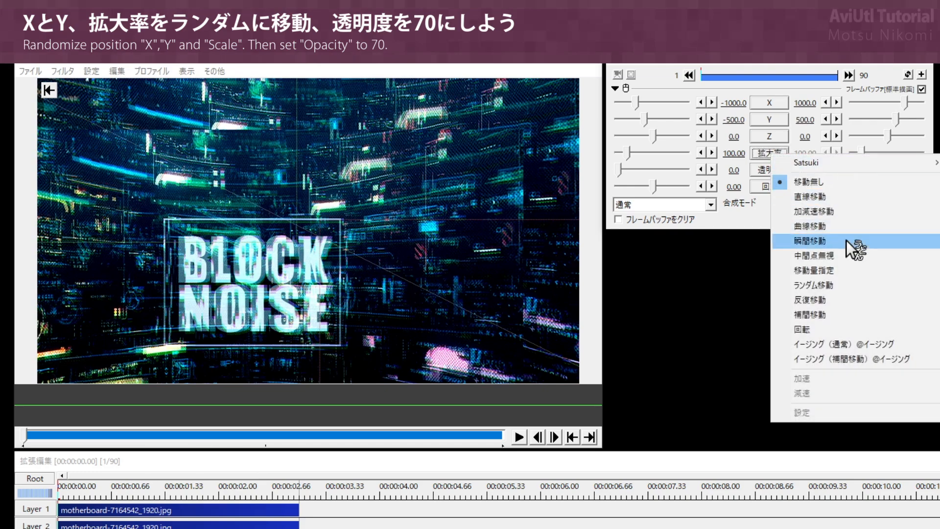
{"action": "left_click", "coordinate": [852, 286]}
{"action": "left_click", "coordinate": [733, 153]}
{"action": "type", "text": "200"}
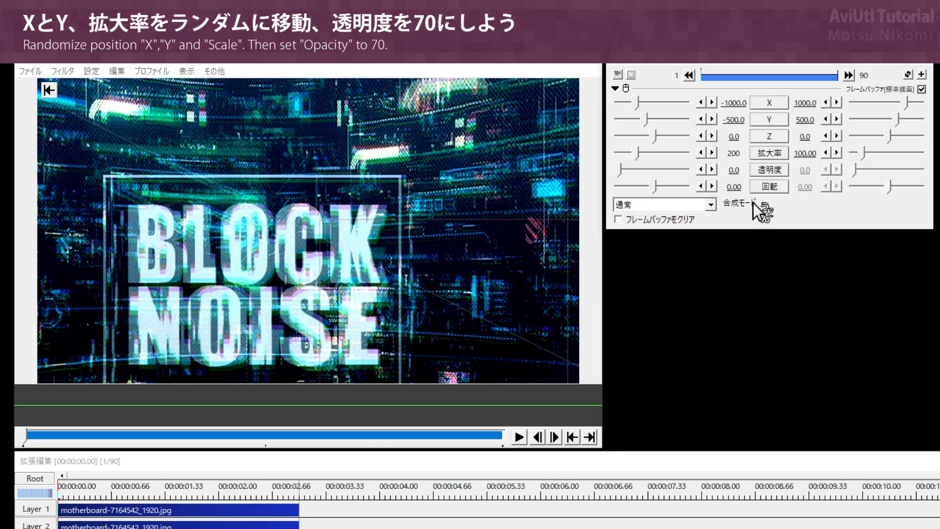
{"action": "left_click", "coordinate": [805, 153]}
{"action": "type", "text": "500"}
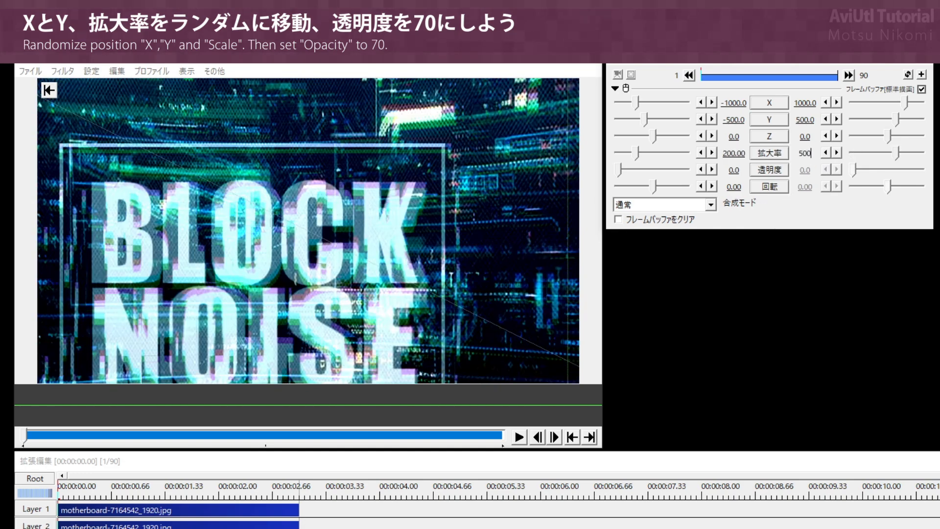
Set the Layer 7 frame buffer's 透明度 to 70 and preview the ghosting from the timeline's start
{"action": "left_click", "coordinate": [732, 172]}
{"action": "type", "text": "70"}
{"action": "key", "text": "Return"}
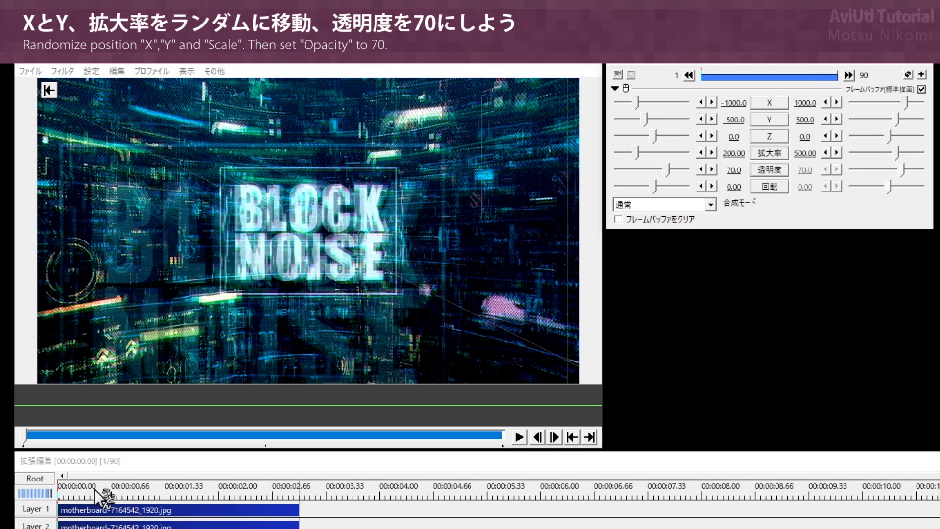
{"action": "left_click_drag", "start_coordinate": [70, 491], "coordinate": [142, 492]}
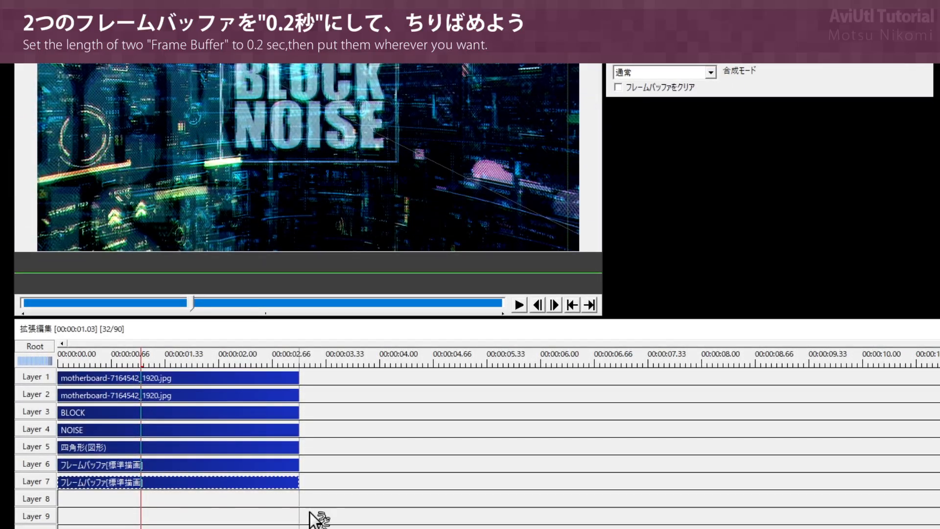
Set the length of both frame buffers on Layers 6 and 7 to 0.2 seconds
{"action": "left_click", "coordinate": [187, 466], "text": "ctrl"}
{"action": "right_click", "coordinate": [187, 465]}
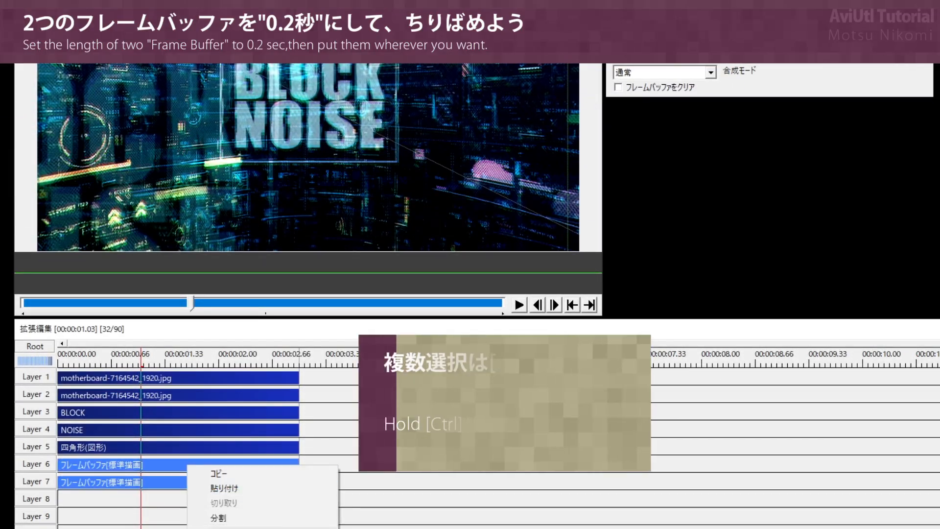
{"action": "left_click", "coordinate": [230, 528]}
{"action": "left_click_drag", "start_coordinate": [256, 528], "coordinate": [259, 459]}
{"action": "type", "text": "0.2"}
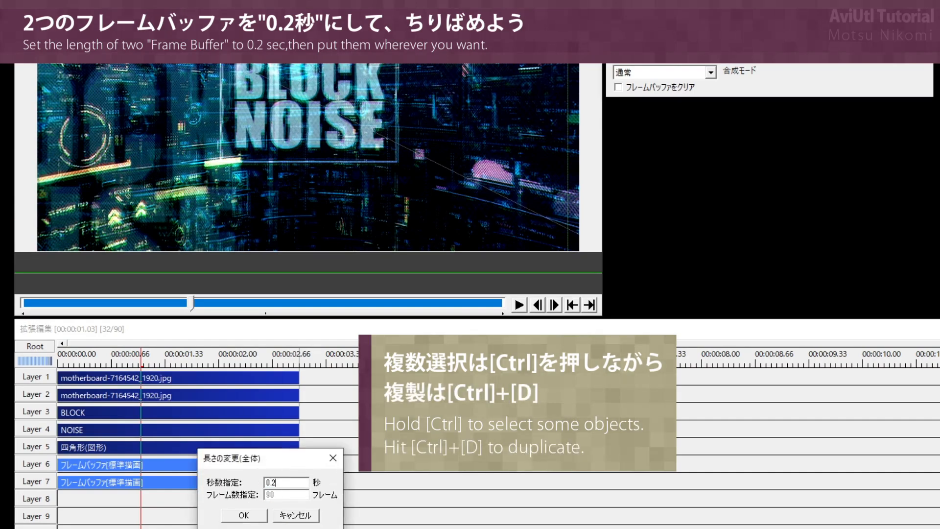
{"action": "left_click", "coordinate": [243, 515]}
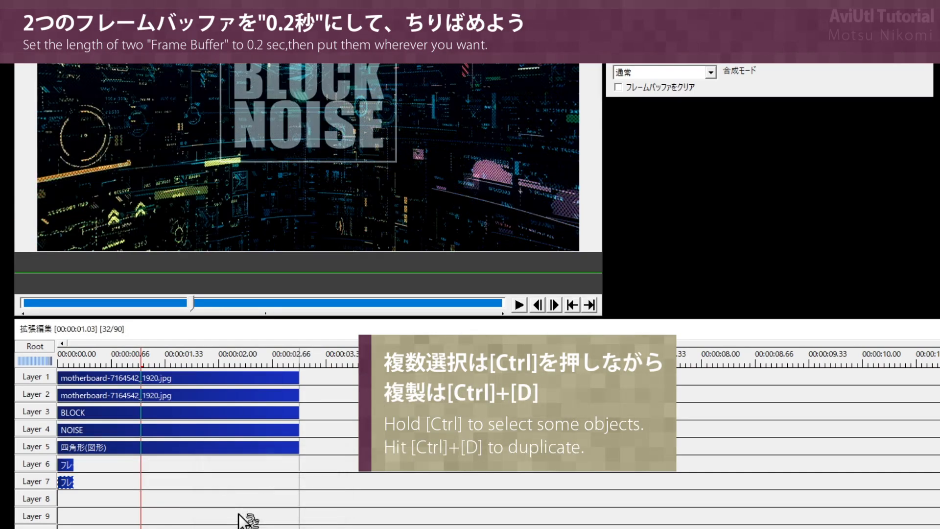
Move the frame buffer pair to about 0.7 s and place a duplicate pair at about 1 s on Layers 6 and 7
{"action": "left_click_drag", "start_coordinate": [57, 455], "coordinate": [66, 466]}
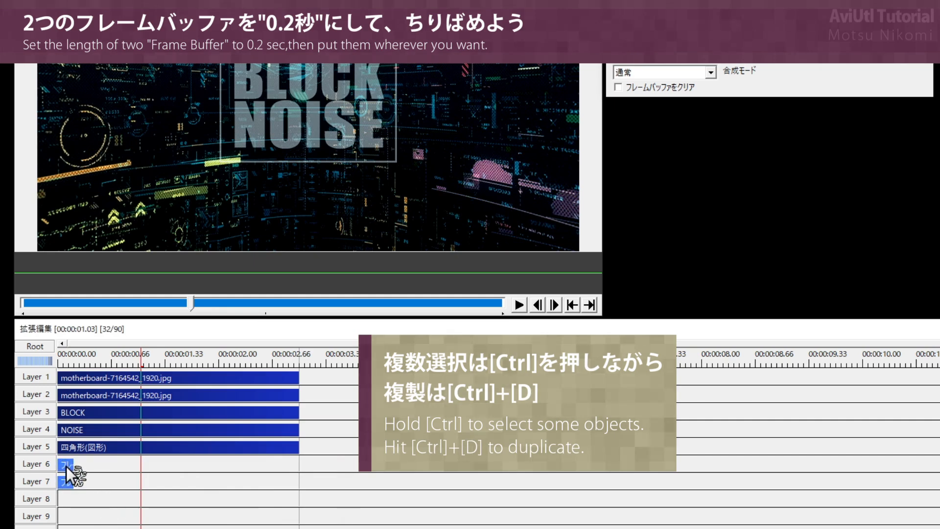
{"action": "key", "text": "ctrl+d"}
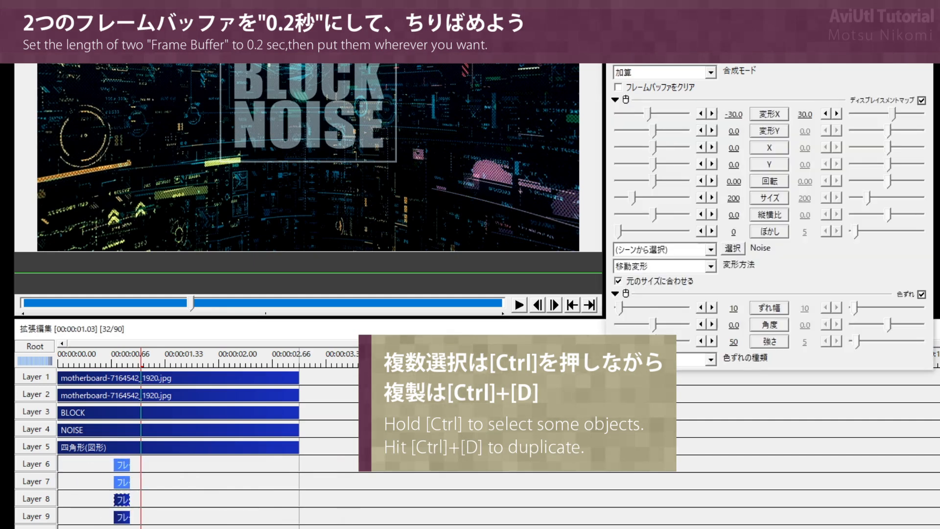
{"action": "left_click_drag", "start_coordinate": [122, 500], "coordinate": [145, 471]}
{"action": "left_click_drag", "start_coordinate": [175, 513], "coordinate": [110, 461]}
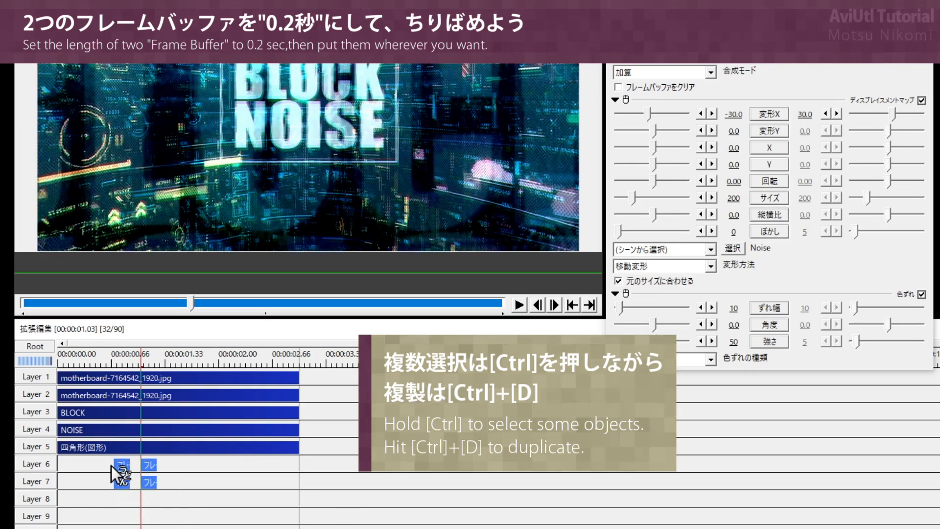
Scatter further duplicates of the frame buffer pair along Layers 6 and 7 and preview the glitches over the timeline
{"action": "key", "text": "ctrl+d"}
{"action": "left_click_drag", "start_coordinate": [187, 528], "coordinate": [215, 466], "text": "ctrl"}
{"action": "left_click", "coordinate": [248, 495]}
{"action": "key", "text": "ctrl+d"}
{"action": "left_click_drag", "start_coordinate": [219, 497], "coordinate": [241, 467]}
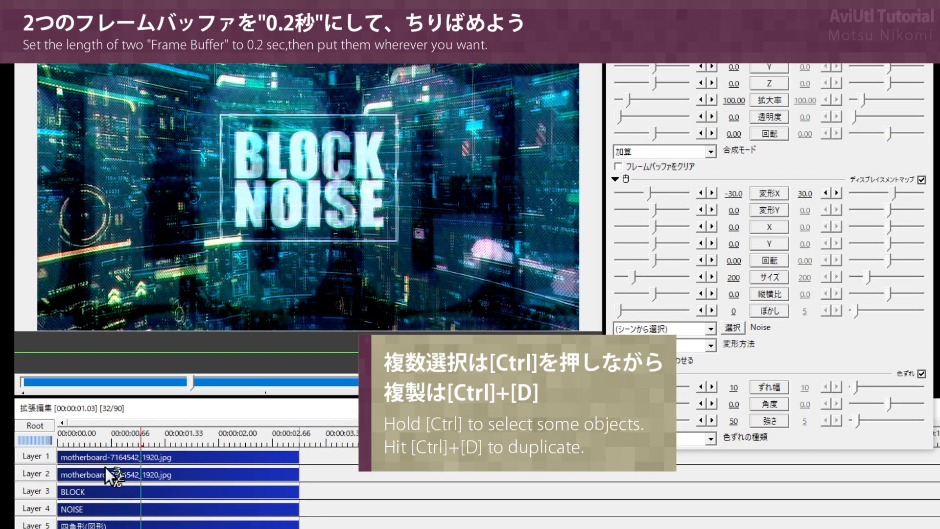
{"action": "left_click_drag", "start_coordinate": [67, 433], "coordinate": [273, 456]}
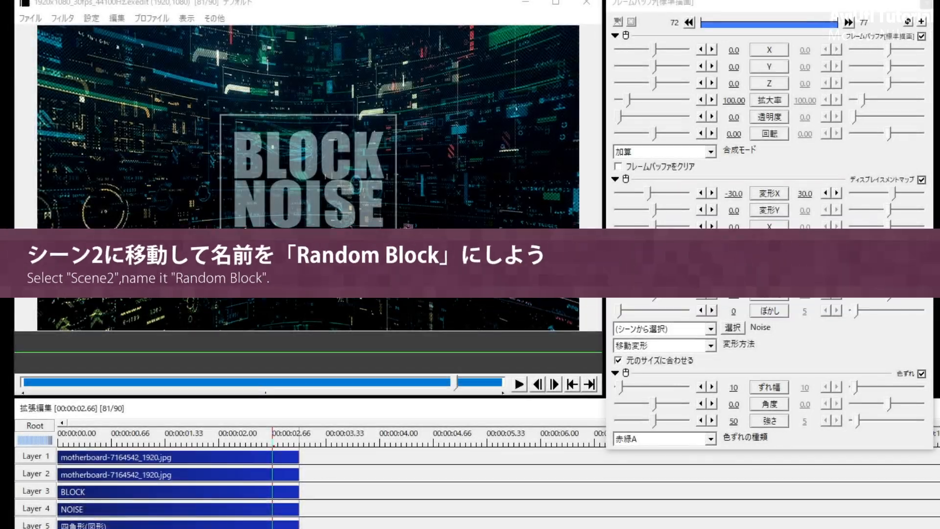
Switch to Scene 2, name it Random Block and enable アルファチャンネルあり
{"action": "left_click", "coordinate": [30, 426]}
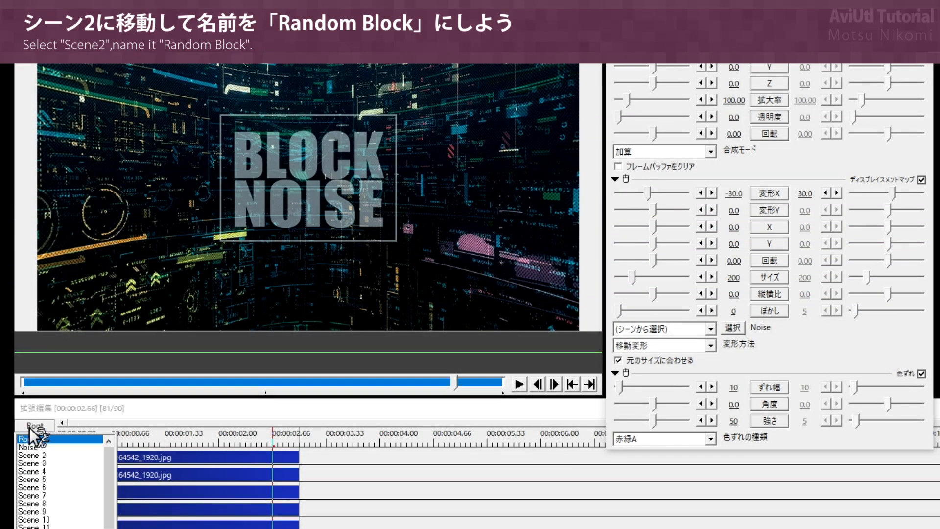
{"action": "left_click", "coordinate": [64, 456]}
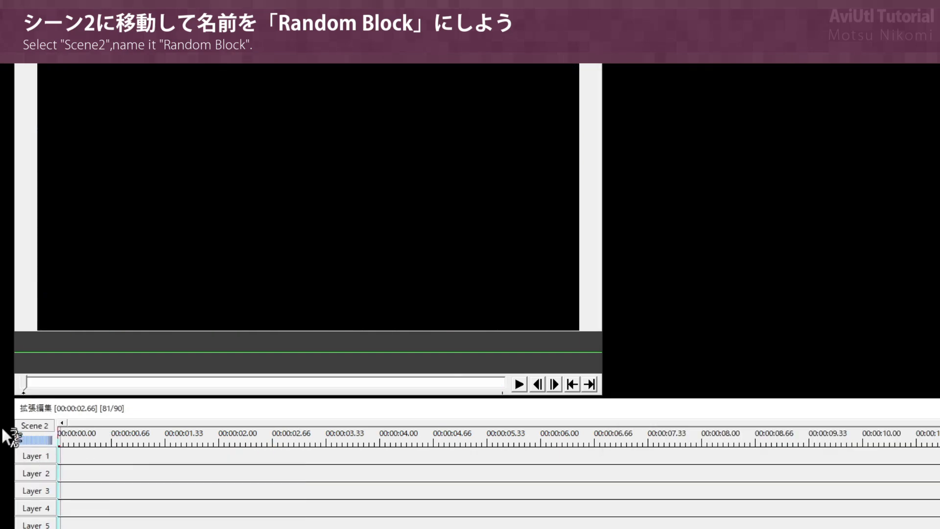
{"action": "right_click", "coordinate": [34, 426]}
{"action": "left_click", "coordinate": [89, 430]}
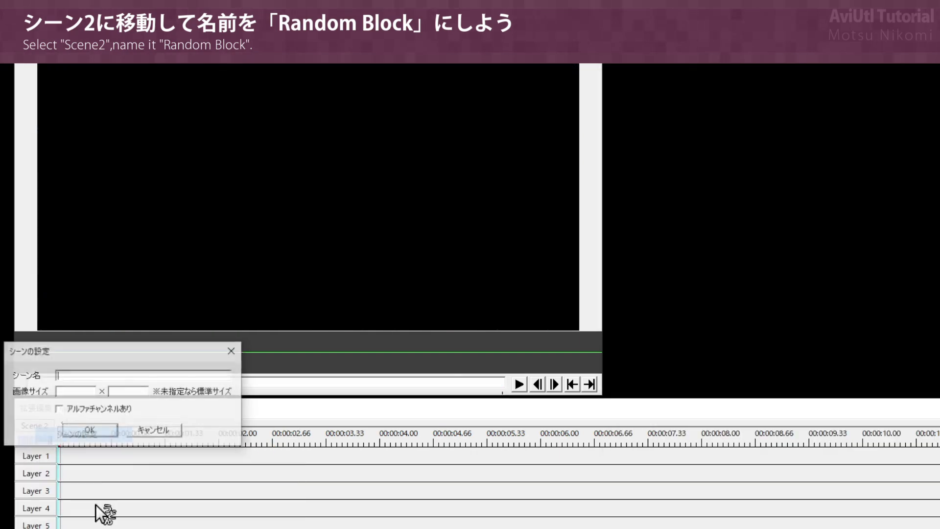
{"action": "type", "text": "Ran"}
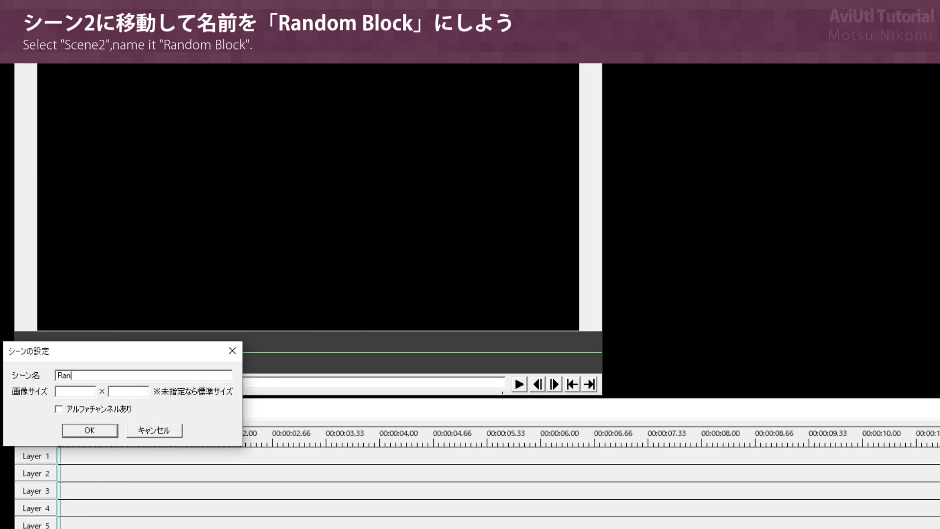
{"action": "type", "text": "dom Block"}
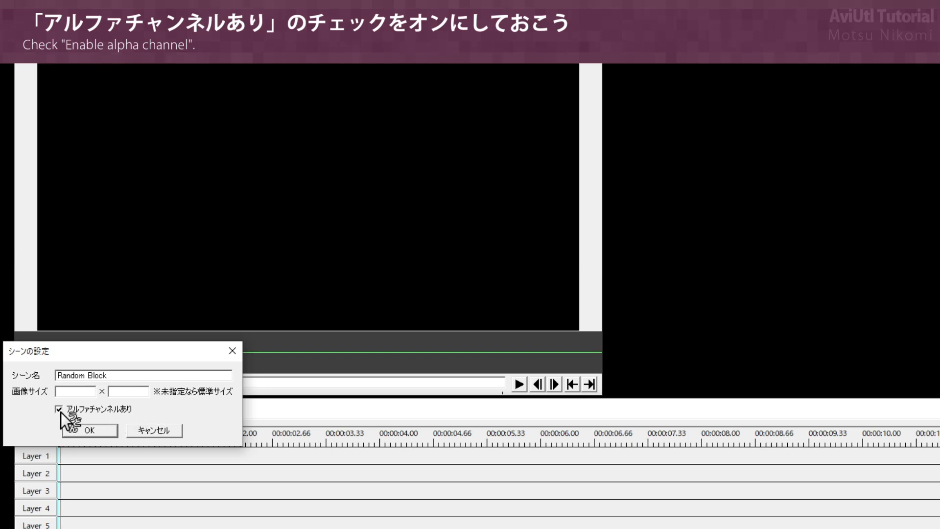
{"action": "left_click", "coordinate": [88, 430]}
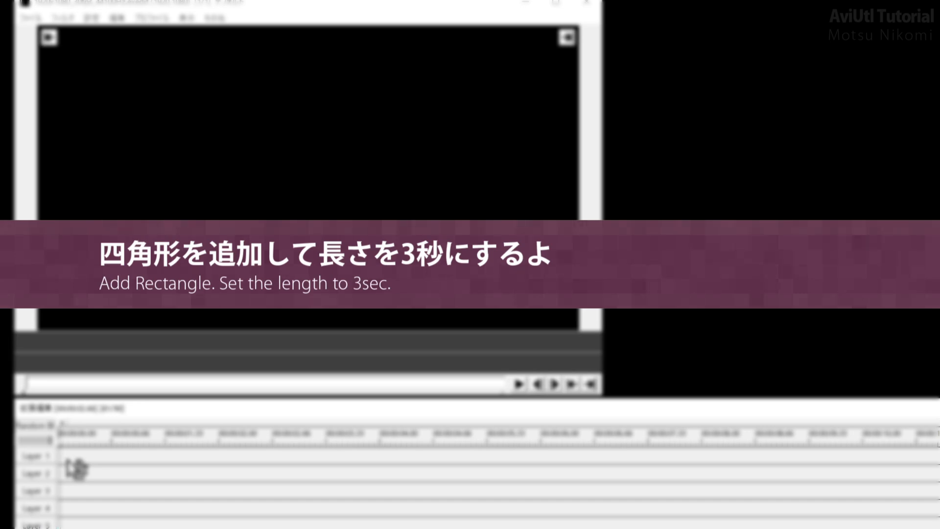
Add a 図形 object on Layer 1 of the Random Block scene
{"action": "right_click", "coordinate": [69, 460]}
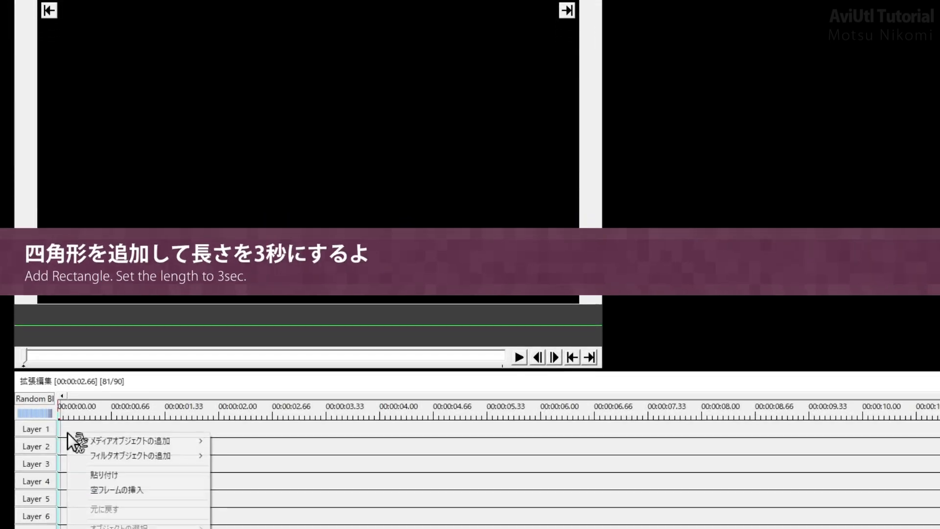
{"action": "mouse_move", "coordinate": [142, 474]}
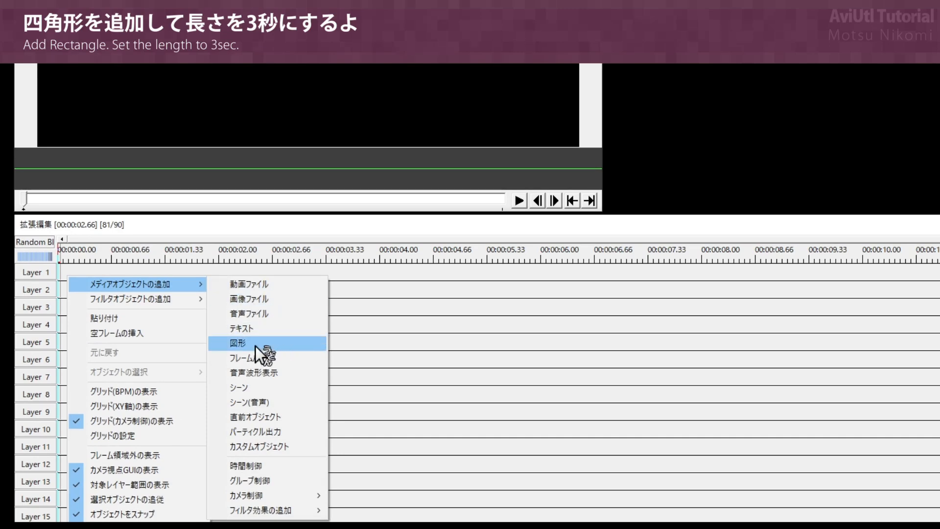
{"action": "left_click", "coordinate": [278, 345]}
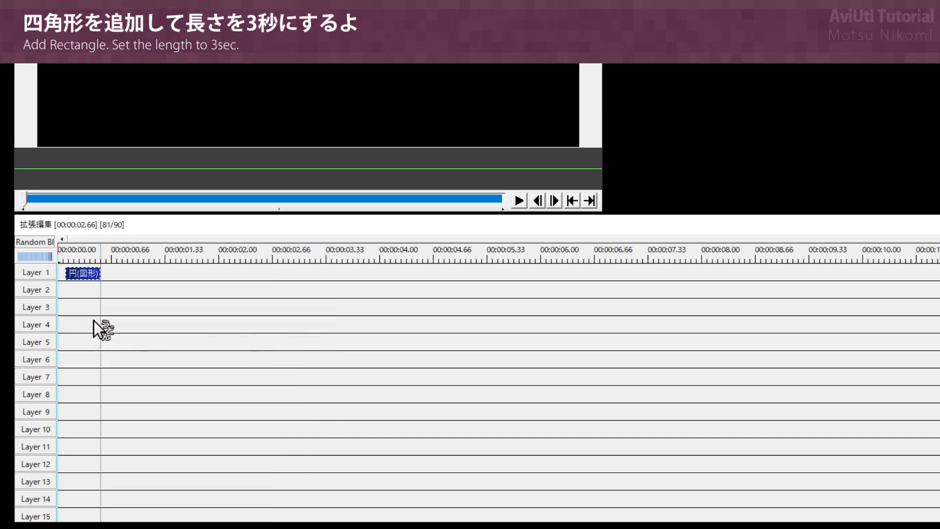
Set the length of the shape on Layer 1 to 3 seconds and align it with the timeline start
{"action": "left_click", "coordinate": [72, 273]}
{"action": "left_click", "coordinate": [72, 272]}
{"action": "right_click", "coordinate": [79, 273]}
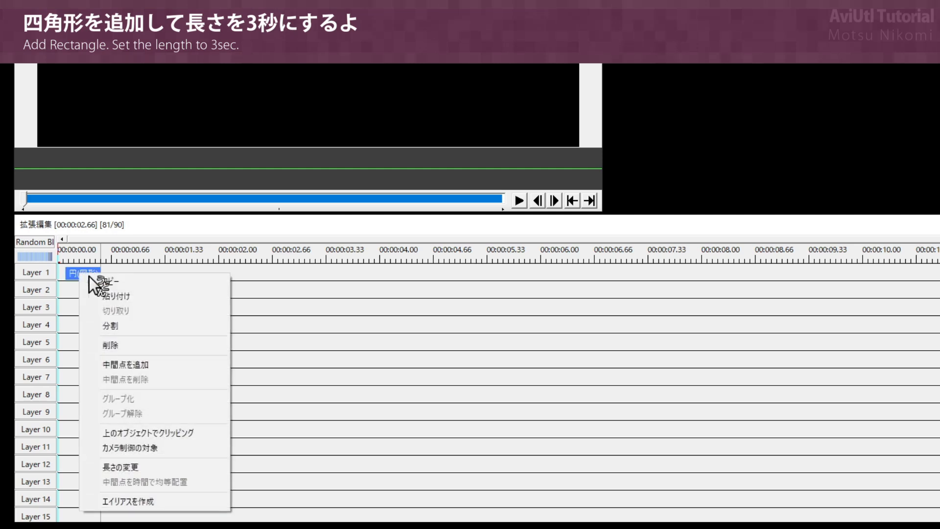
{"action": "left_click", "coordinate": [180, 463]}
{"action": "left_click_drag", "start_coordinate": [195, 406], "coordinate": [232, 271]}
{"action": "type", "text": "3"}
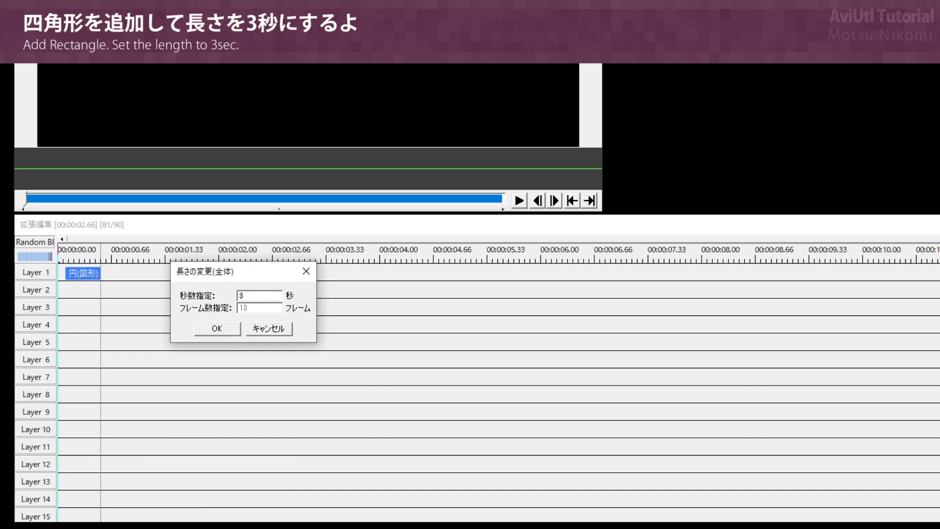
{"action": "left_click", "coordinate": [227, 328]}
{"action": "left_click_drag", "start_coordinate": [145, 278], "coordinate": [119, 277]}
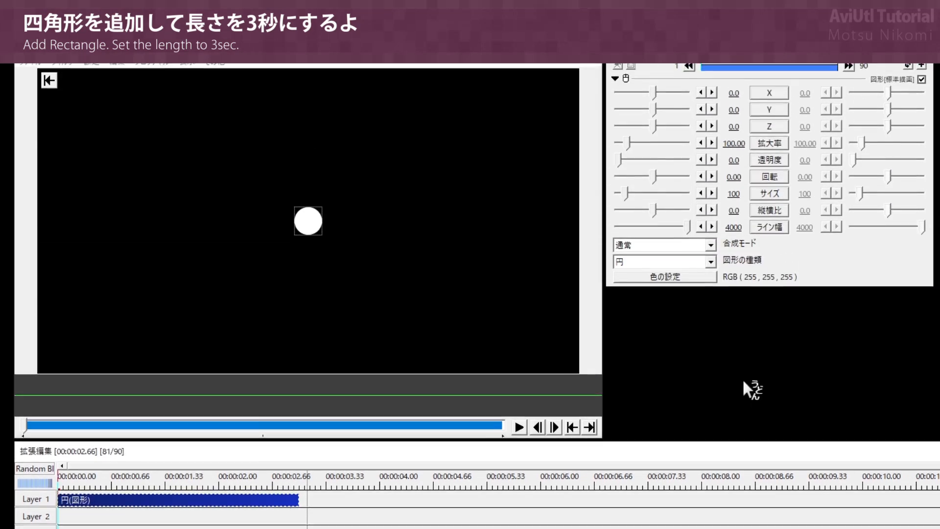
Change the shape type to 四角形 and set its サイズ to 200
{"action": "left_click", "coordinate": [658, 263]}
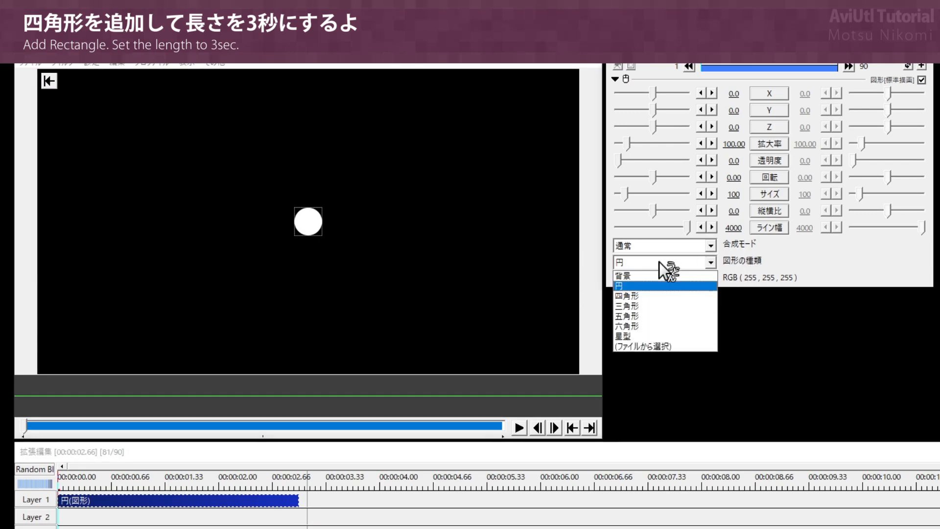
{"action": "left_click", "coordinate": [681, 295]}
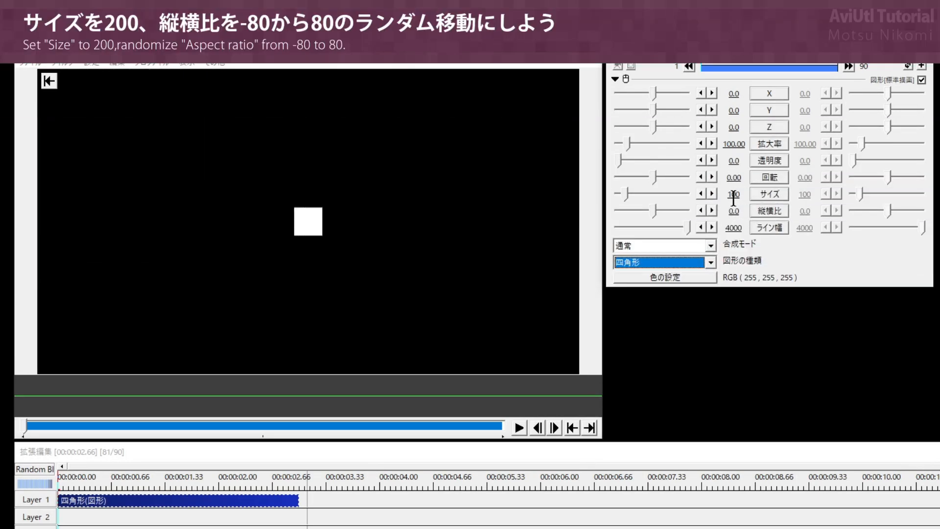
{"action": "left_click", "coordinate": [733, 198]}
{"action": "type", "text": "200"}
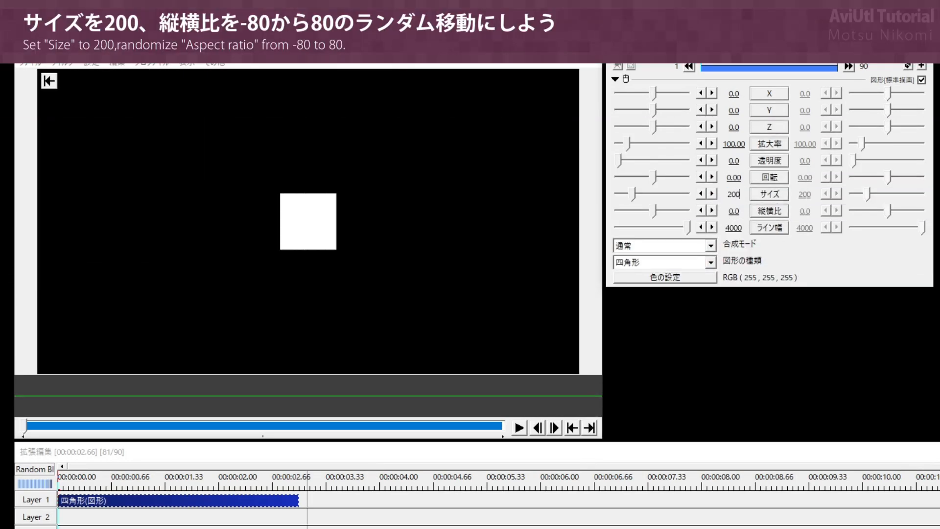
Apply ランダム移動 to the rectangle's 縦横比, ranging from -80 to 80, and preview it
{"action": "left_click", "coordinate": [766, 211]}
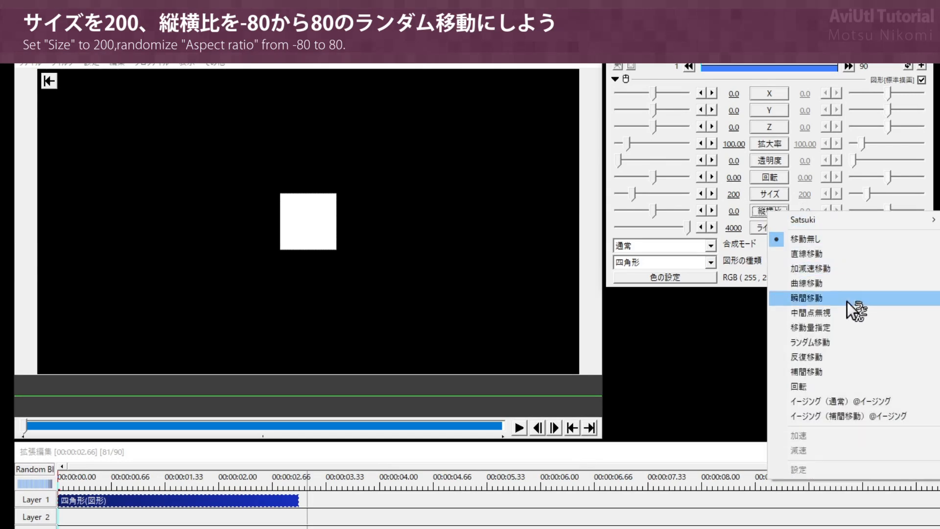
{"action": "left_click", "coordinate": [886, 341]}
{"action": "type", "text": "-80"}
{"action": "key", "text": "Return"}
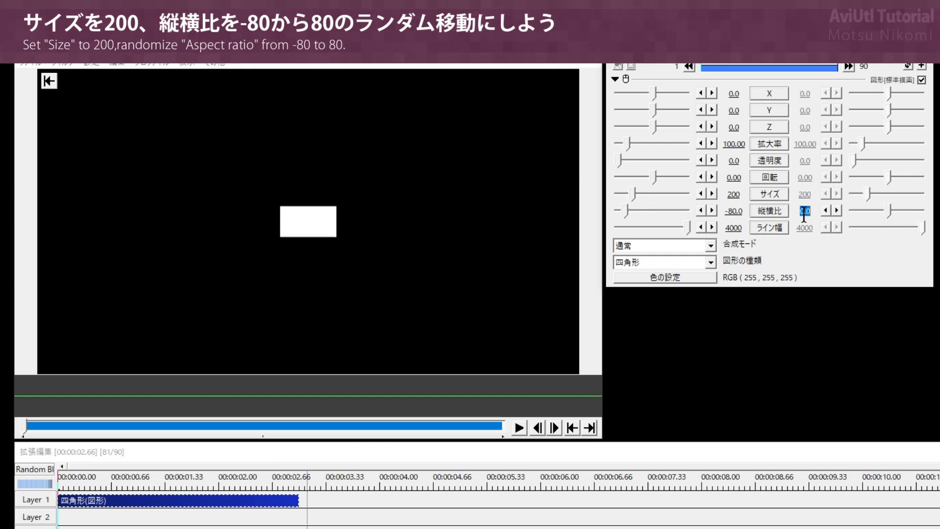
{"action": "type", "text": "80"}
{"action": "key", "text": "space"}
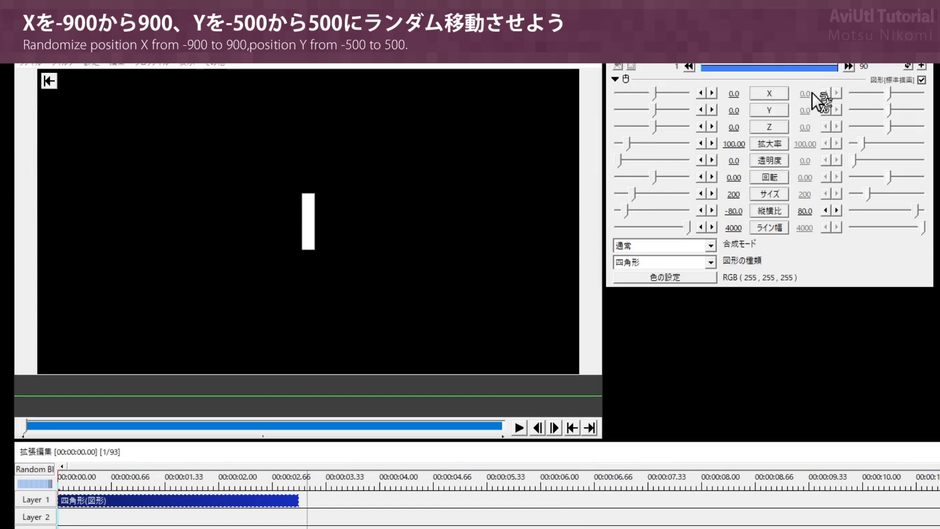
Apply ランダム移動 to the rectangle's position, with X from -900 to 900 and Y from -500 to 500
{"action": "left_click", "coordinate": [768, 96]}
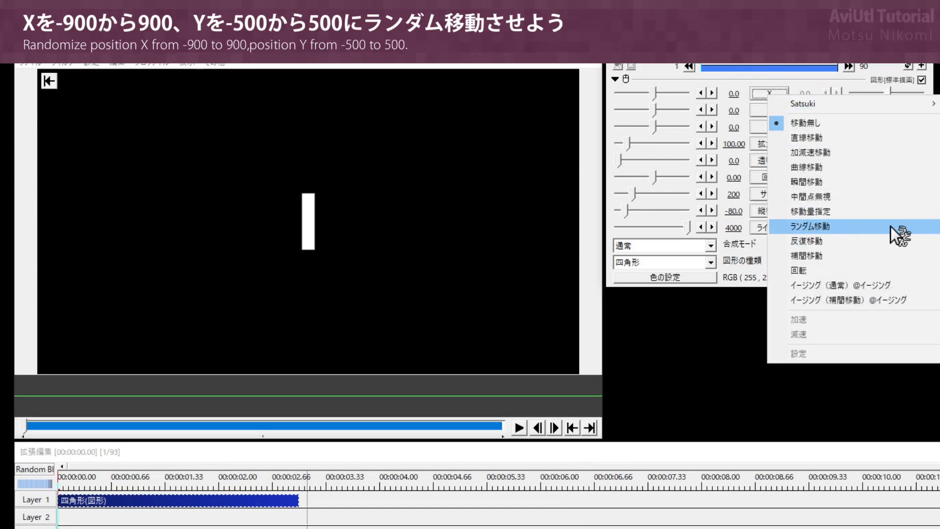
{"action": "left_click", "coordinate": [882, 227]}
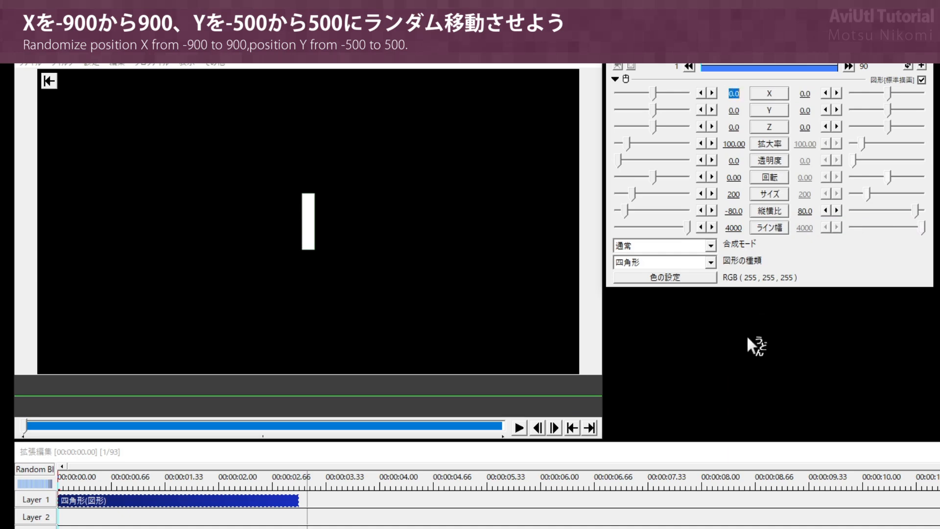
{"action": "type", "text": "-900"}
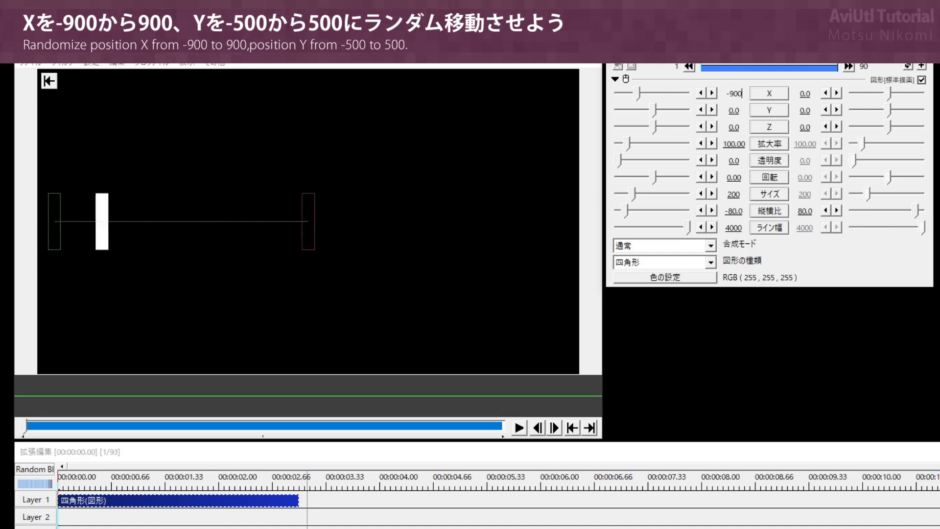
{"action": "type", "text": "900"}
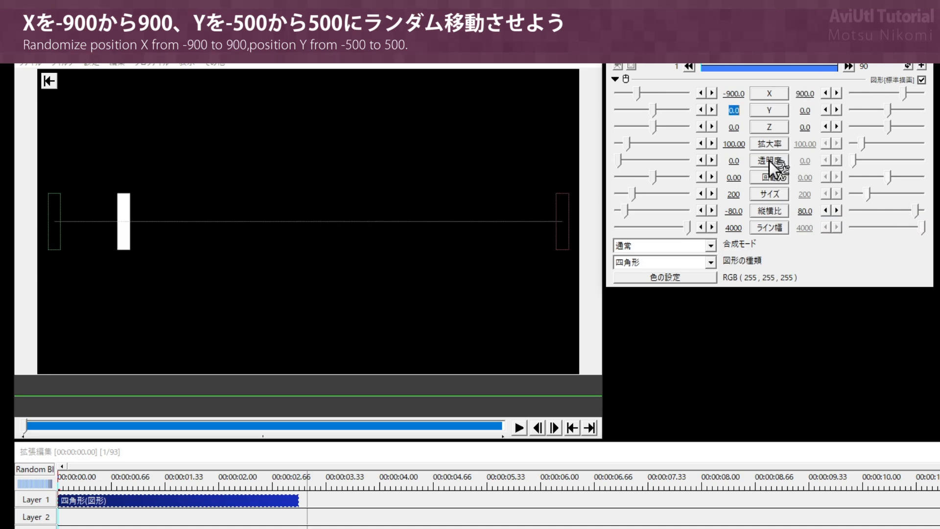
{"action": "type", "text": "-500"}
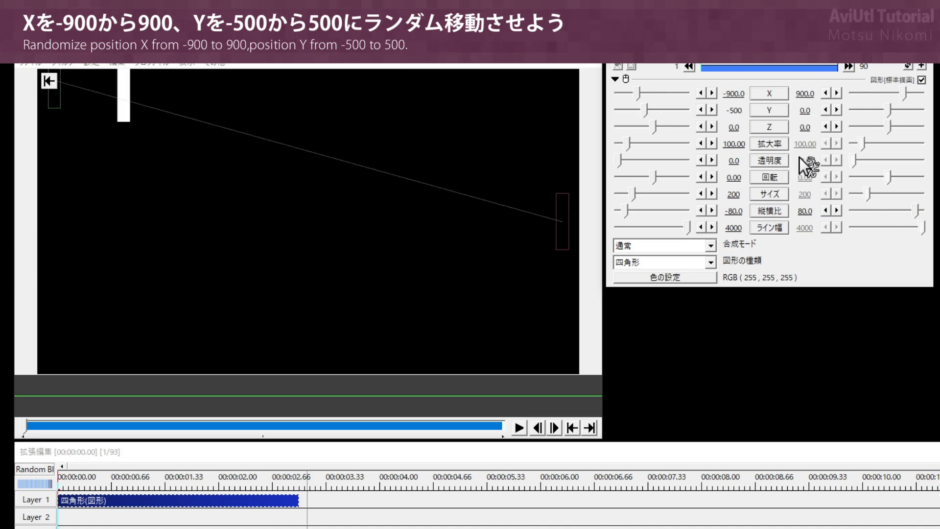
{"action": "type", "text": "500"}
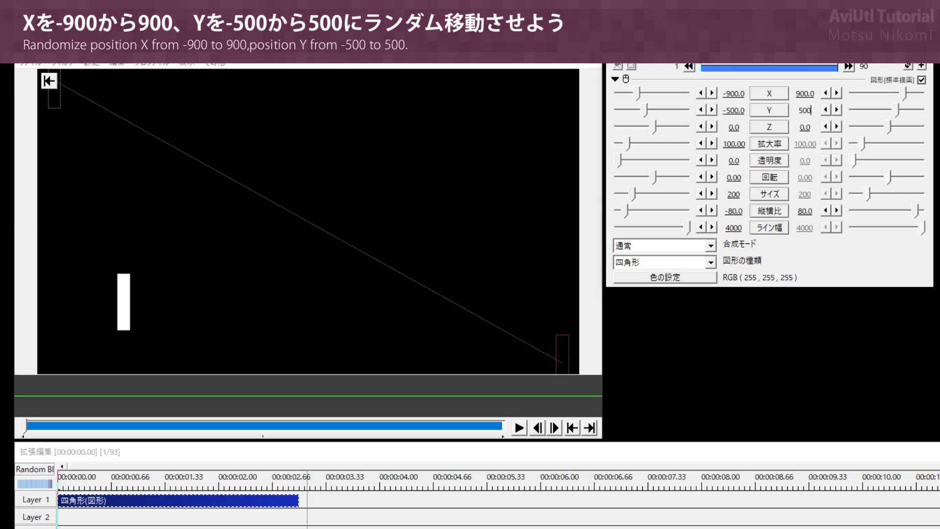
{"action": "left_click_drag", "start_coordinate": [67, 484], "coordinate": [45, 486]}
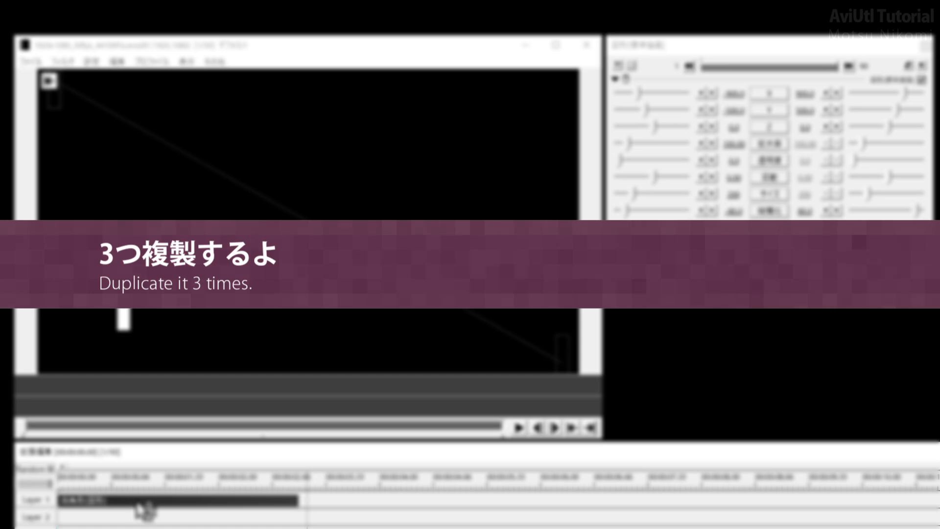
Duplicate the rectangle three times onto Layers 2 to 4 and preview the random motion from the start
{"action": "key", "text": "ctrl+v"}
{"action": "key", "text": "ctrl+v"}
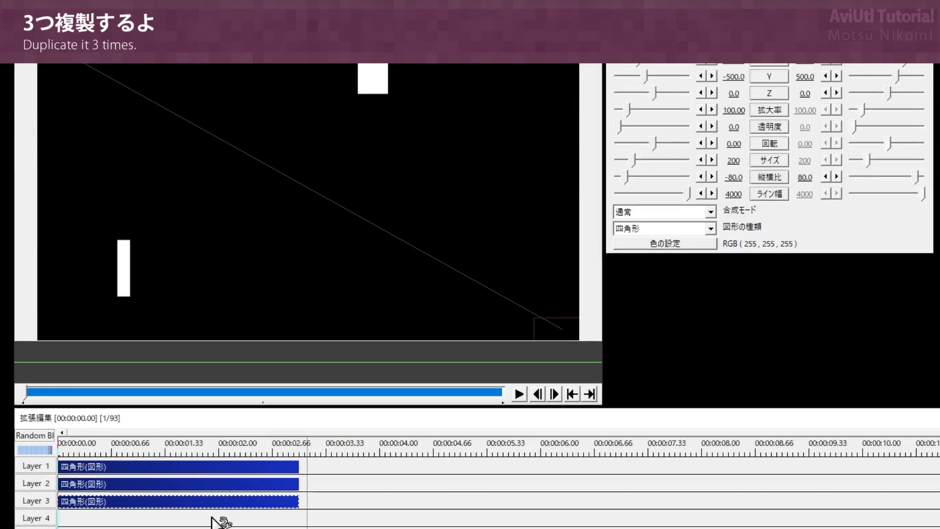
{"action": "key", "text": "ctrl+v"}
{"action": "mouse_move", "coordinate": [66, 450]}
{"action": "left_mouse_down"}
{"action": "mouse_move", "coordinate": [272, 456]}
{"action": "mouse_move", "coordinate": [57, 455]}
{"action": "left_mouse_up"}
{"action": "key", "text": "space"}
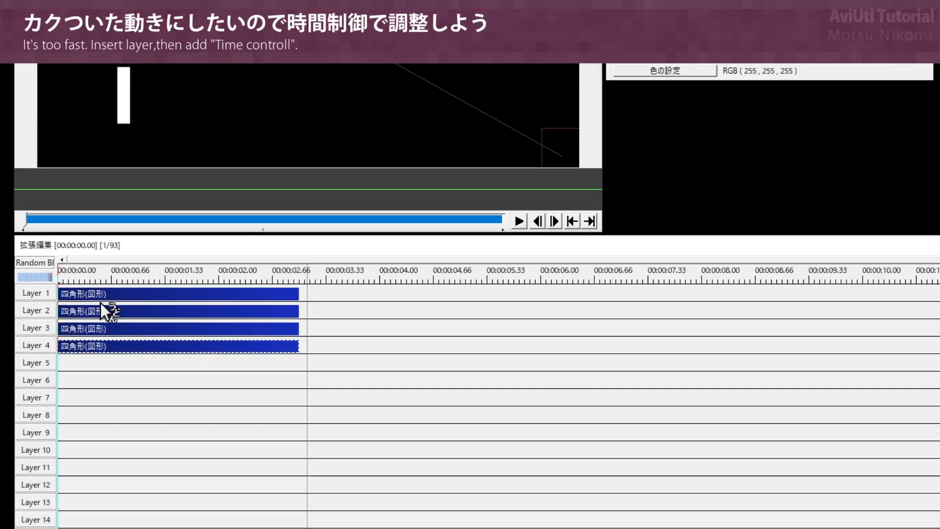
Insert an empty layer above the rectangles and add a 時間制御 object on it spanning their full length
{"action": "right_click", "coordinate": [40, 295]}
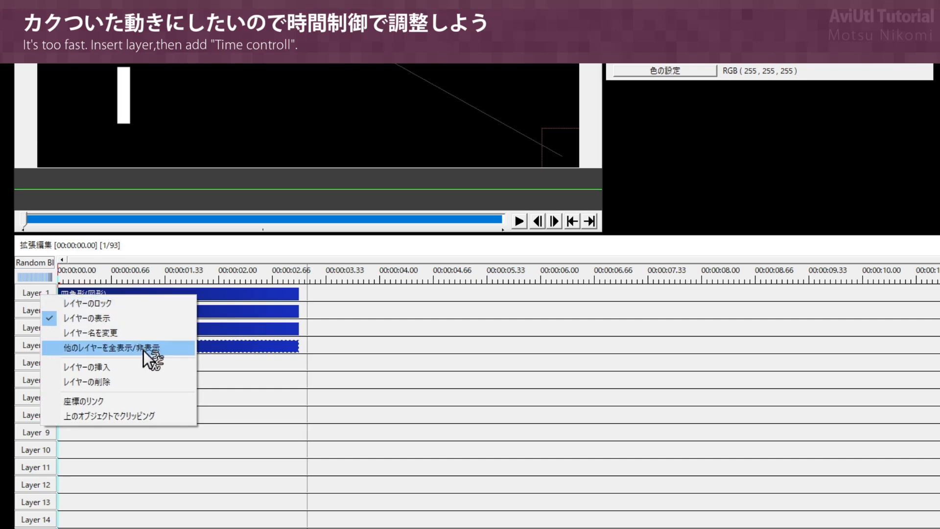
{"action": "left_click", "coordinate": [154, 369]}
{"action": "right_click", "coordinate": [61, 288]}
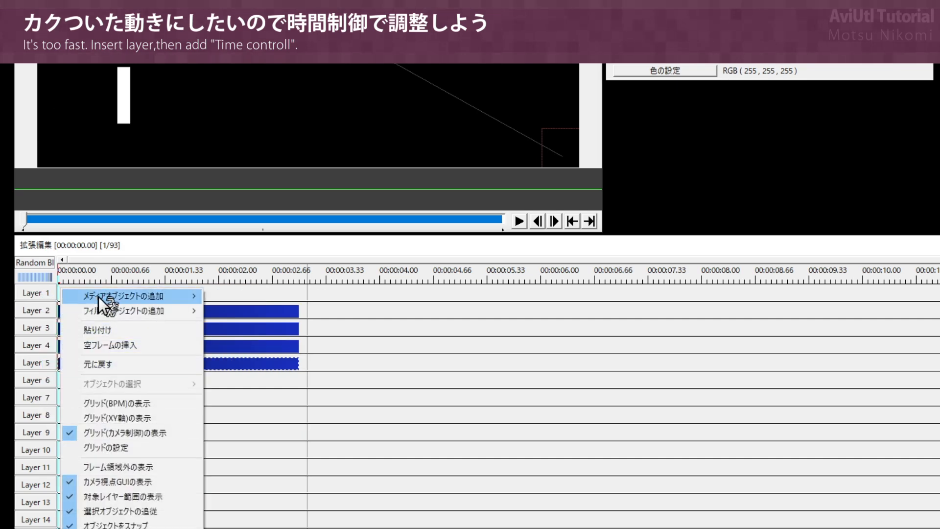
{"action": "mouse_move", "coordinate": [99, 296]}
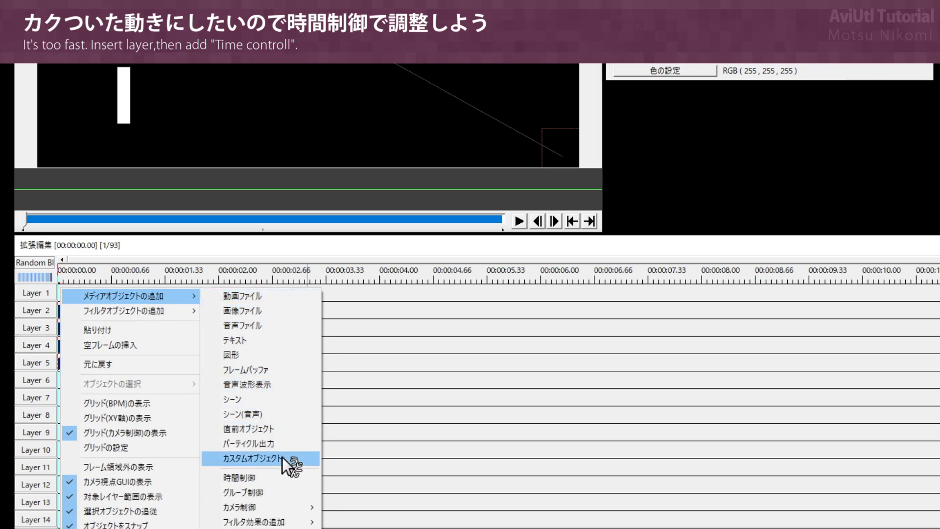
{"action": "left_click", "coordinate": [277, 480]}
{"action": "left_click_drag", "start_coordinate": [93, 298], "coordinate": [299, 299]}
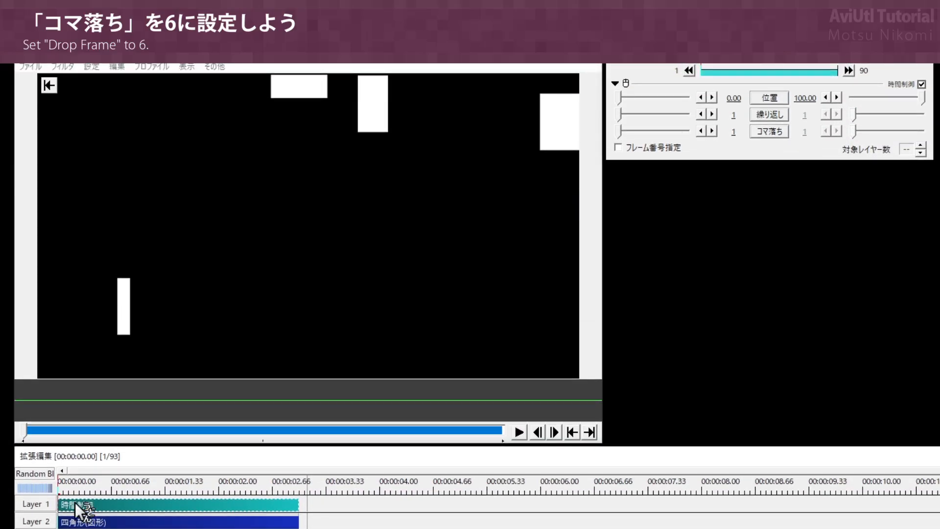
Set コマ落ち of the 時間制御 object to 6, previewing the block motion before and after
{"action": "key", "text": "space"}
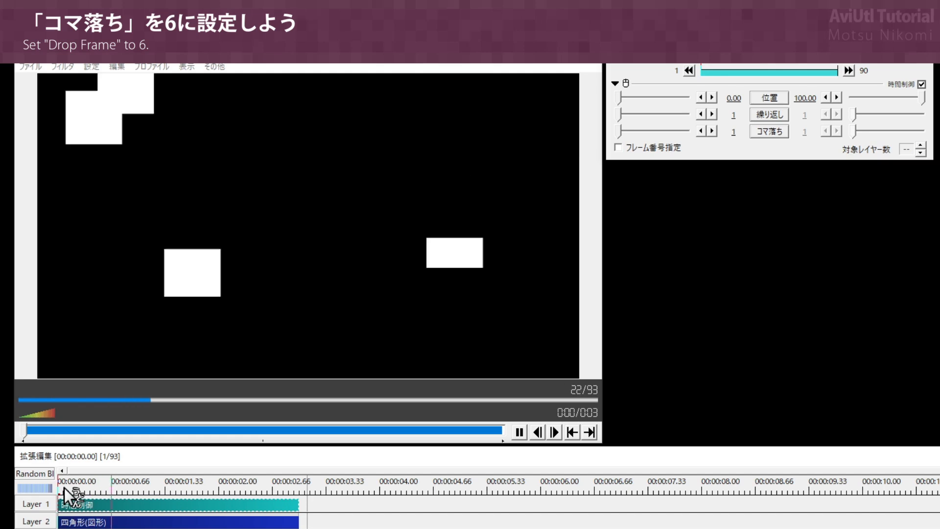
{"action": "key", "text": "space"}
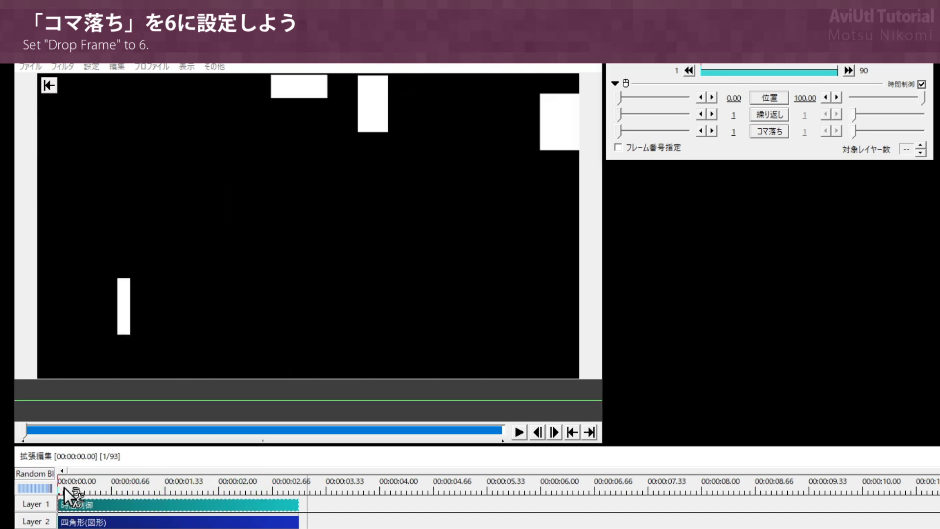
{"action": "left_click", "coordinate": [732, 133]}
{"action": "type", "text": "6"}
{"action": "key", "text": "Return"}
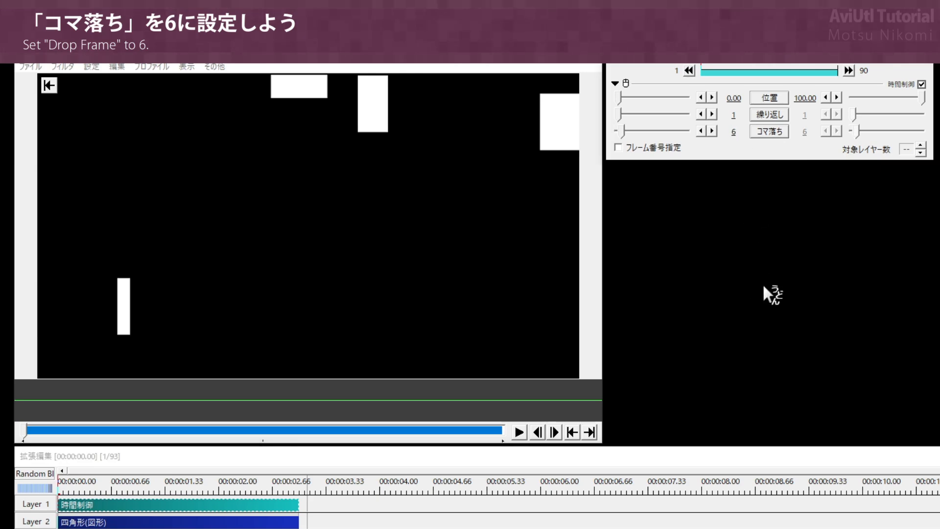
{"action": "key", "text": "space"}
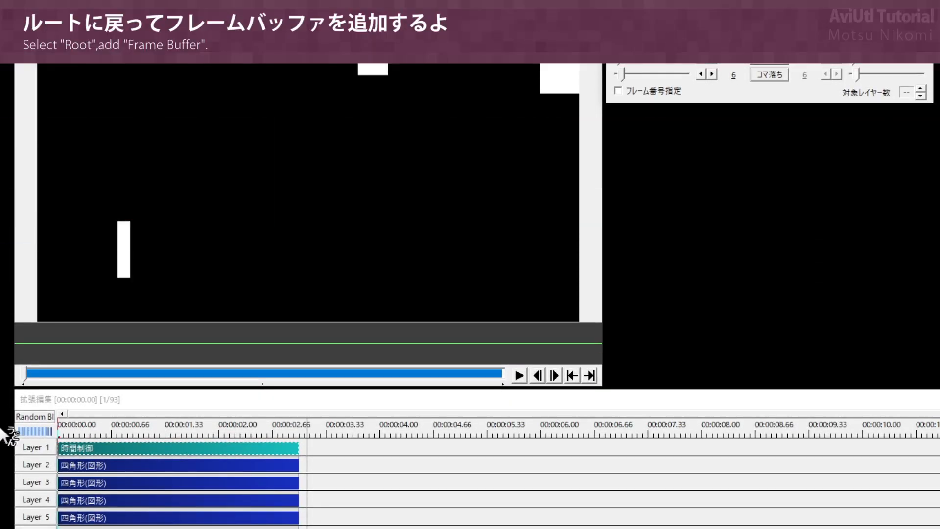
Return to the Root scene and add a フレームバッファ on Layer 8 spanning from the start to the end of the background layers
{"action": "left_click", "coordinate": [41, 418]}
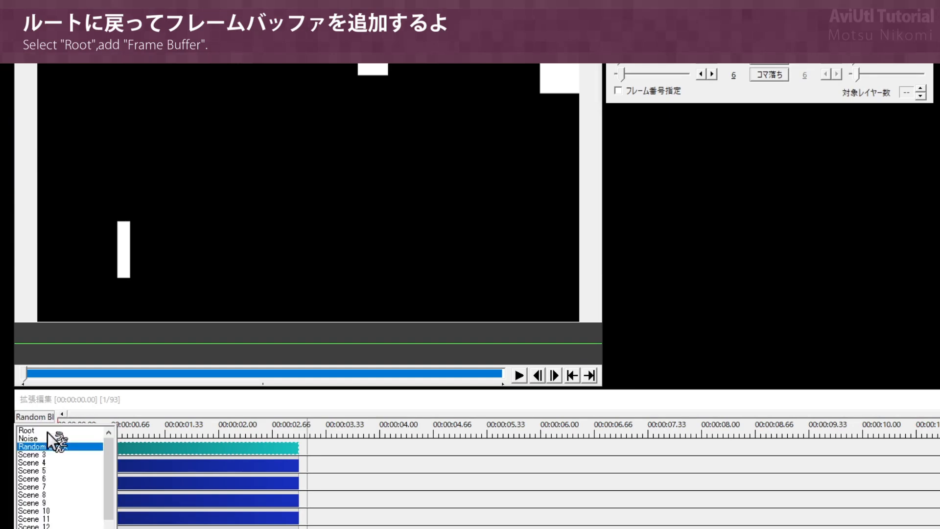
{"action": "left_click", "coordinate": [37, 430]}
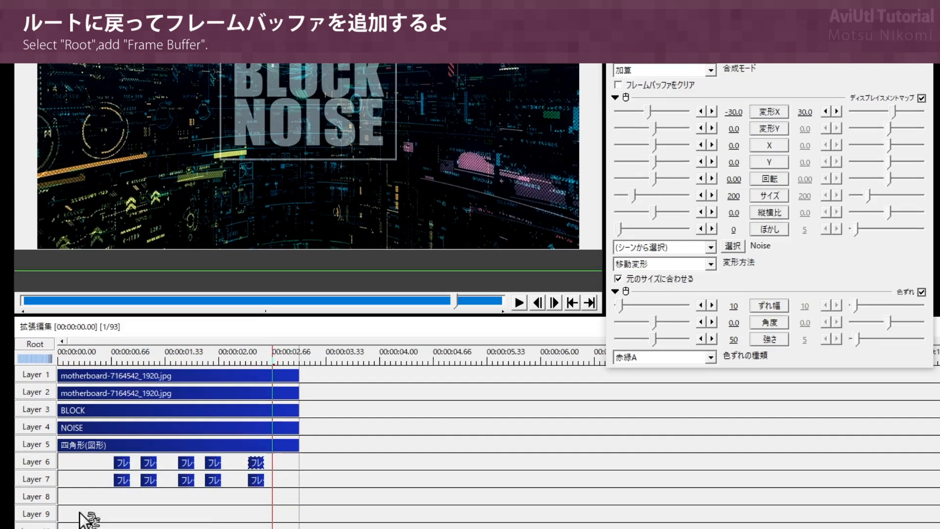
{"action": "right_click", "coordinate": [66, 494]}
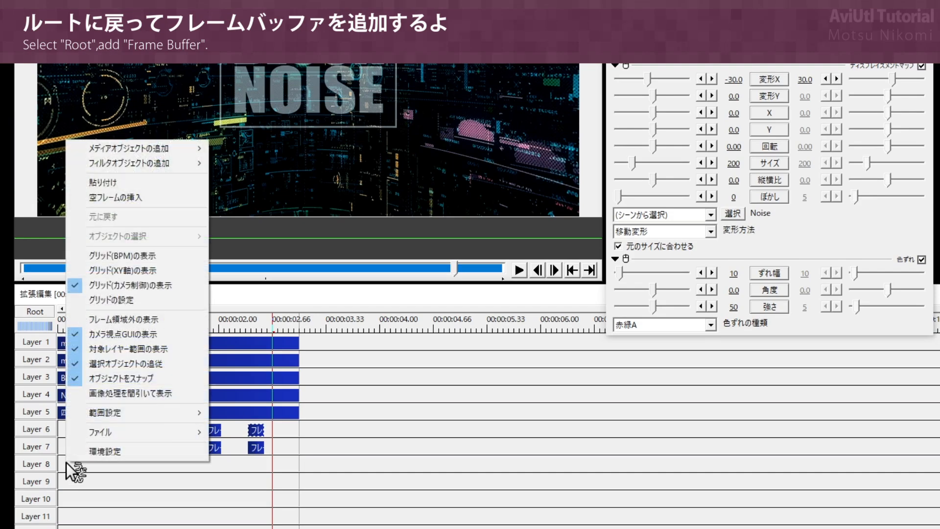
{"action": "mouse_move", "coordinate": [113, 150]}
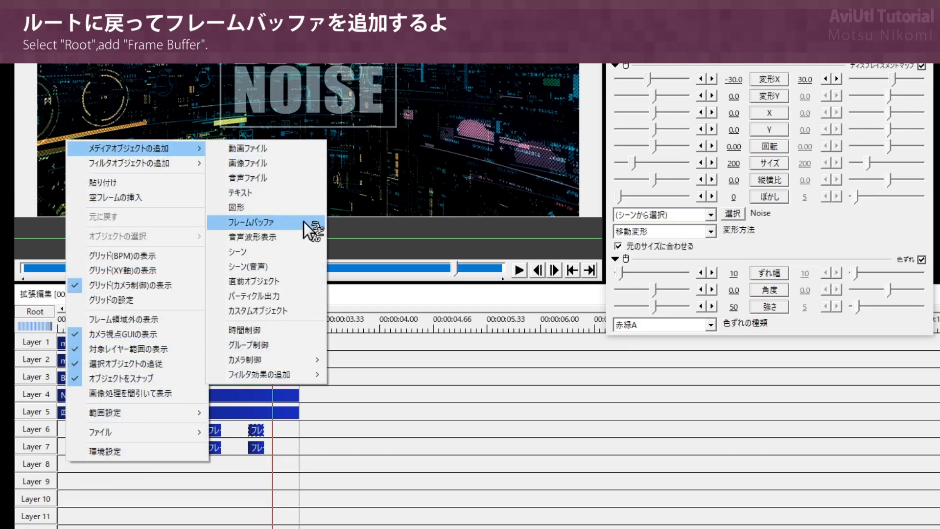
{"action": "left_click", "coordinate": [276, 223]}
{"action": "left_click_drag", "start_coordinate": [65, 469], "coordinate": [18, 476]}
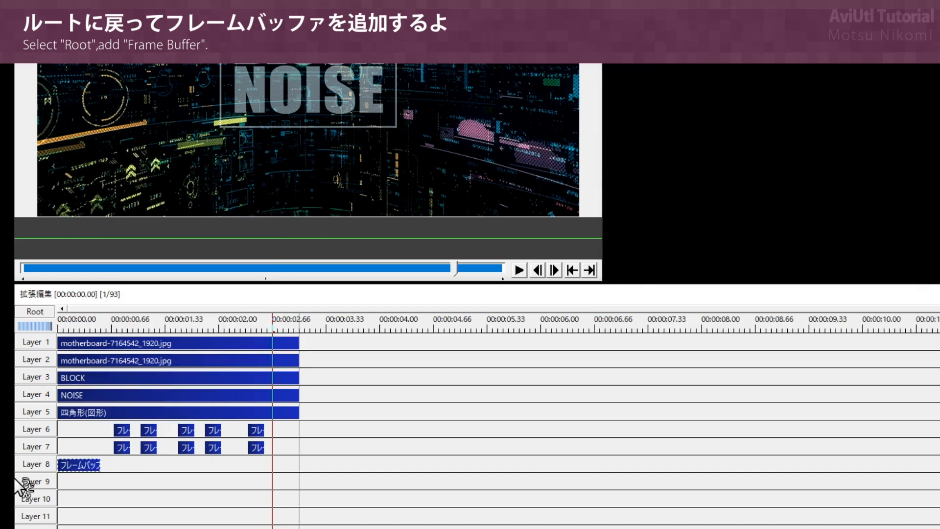
{"action": "left_click_drag", "start_coordinate": [98, 469], "coordinate": [299, 467]}
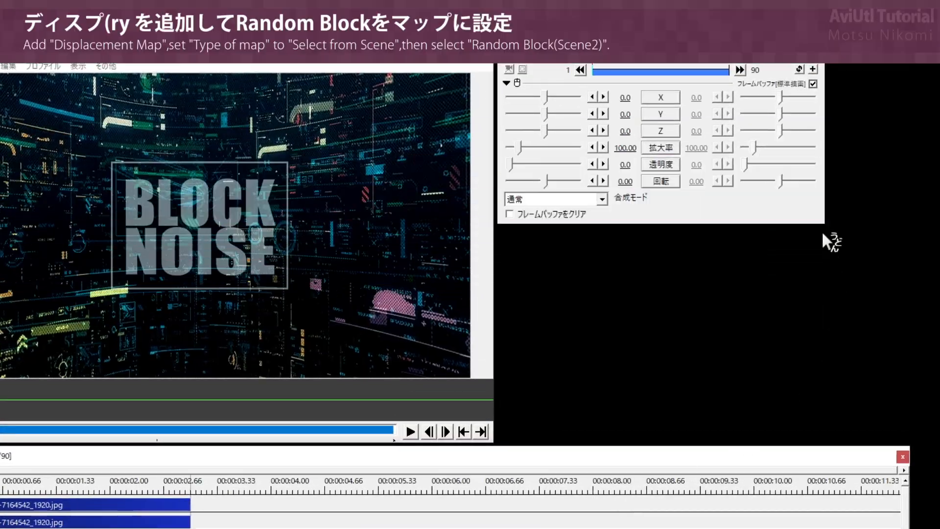
Add a ディスプレイスメントマップ to the Layer 8 フレームバッファ with マップの種類 set to (シーンから選択) and the Random Block scene as map
{"action": "left_click", "coordinate": [812, 69]}
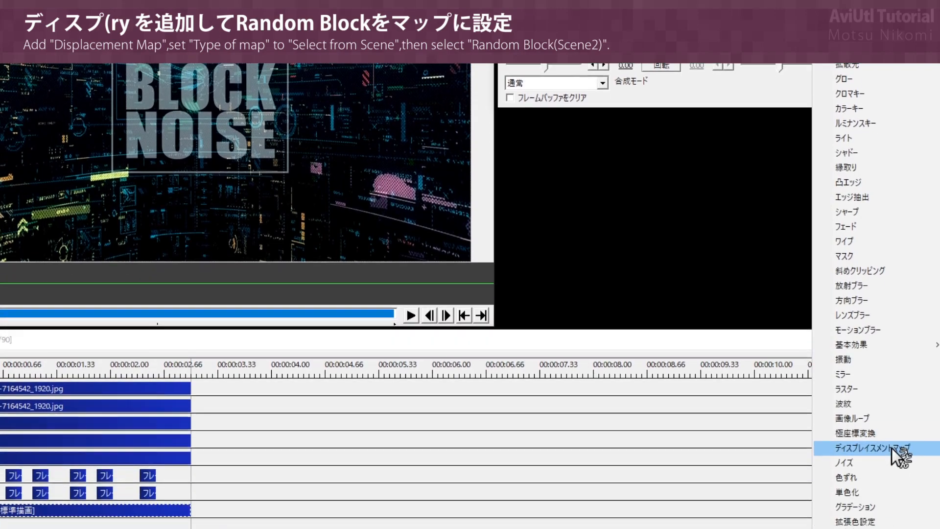
{"action": "left_click", "coordinate": [916, 447]}
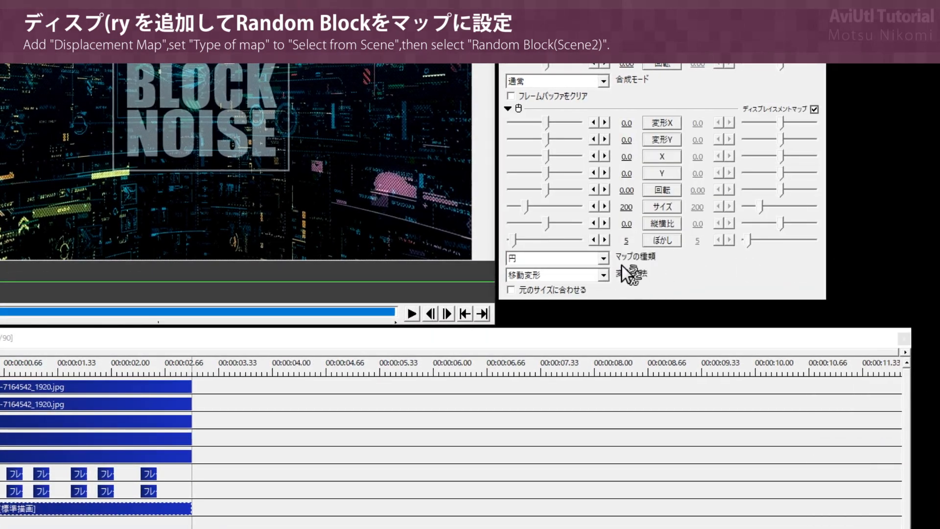
{"action": "left_click", "coordinate": [569, 258]}
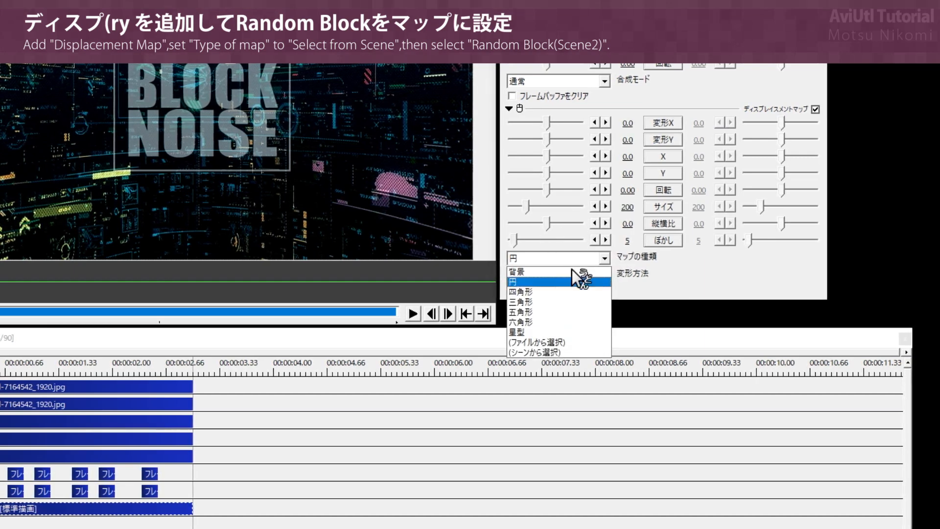
{"action": "left_click", "coordinate": [580, 352]}
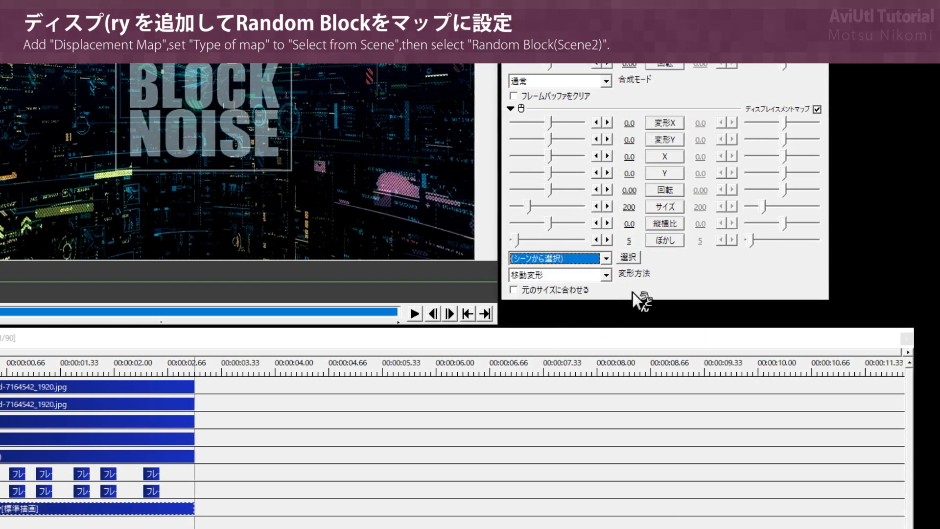
{"action": "left_click", "coordinate": [629, 257]}
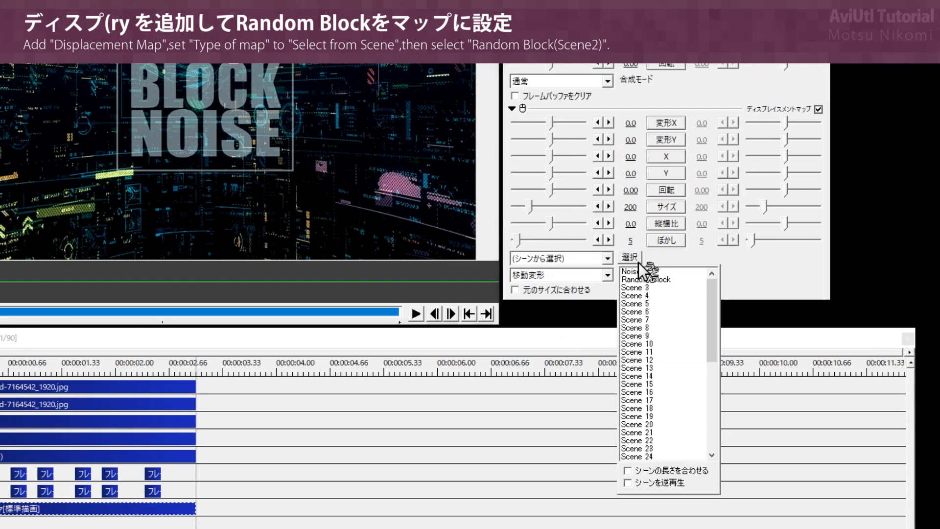
{"action": "left_click", "coordinate": [664, 281]}
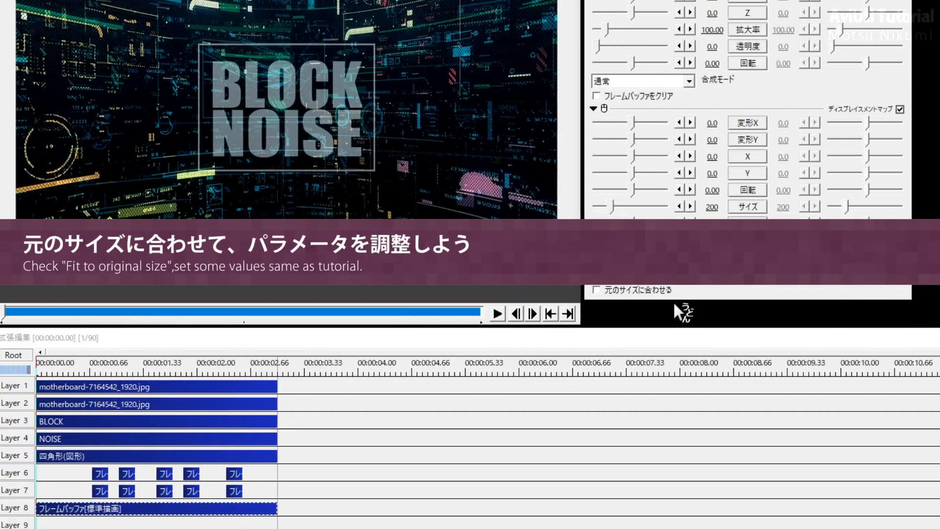
Enable 元のサイズに合わせる, set 変形X to -30, 変形Y to 30 and ぼかし to 0, and scrub the timeline to preview the displacement
{"action": "left_click", "coordinate": [546, 290]}
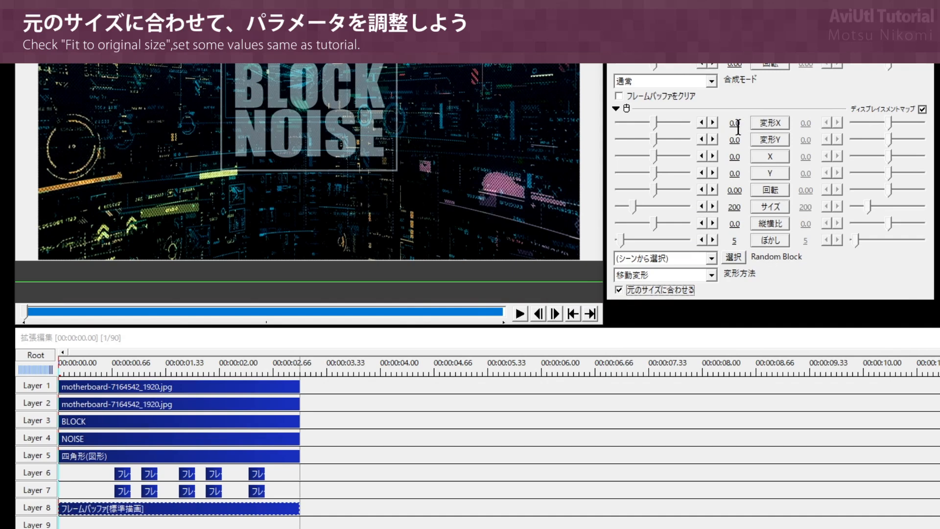
{"action": "mouse_move", "coordinate": [734, 123]}
{"action": "left_mouse_down"}
{"action": "mouse_move", "coordinate": [652, 120]}
{"action": "mouse_move", "coordinate": [732, 128]}
{"action": "left_mouse_up"}
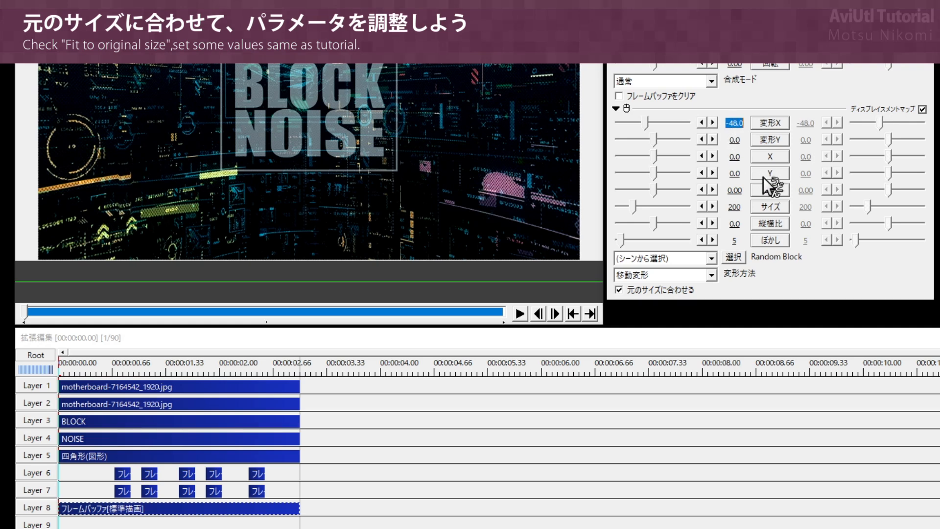
{"action": "type", "text": "-30"}
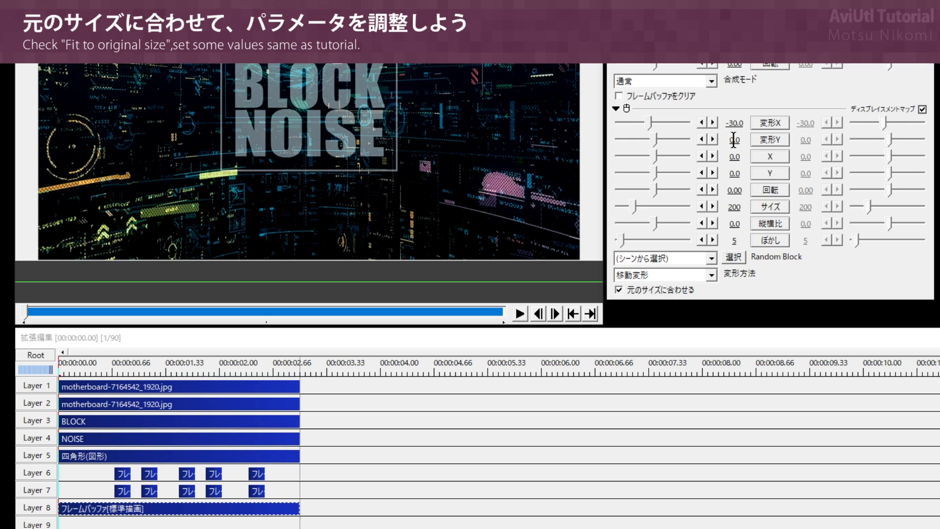
{"action": "type", "text": "30"}
{"action": "key", "text": "Return"}
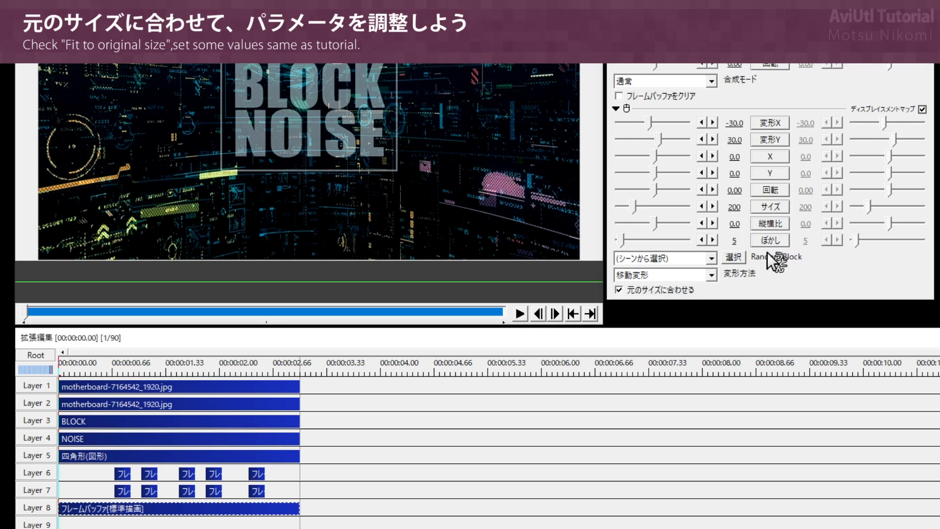
{"action": "left_click", "coordinate": [732, 240]}
{"action": "type", "text": "0"}
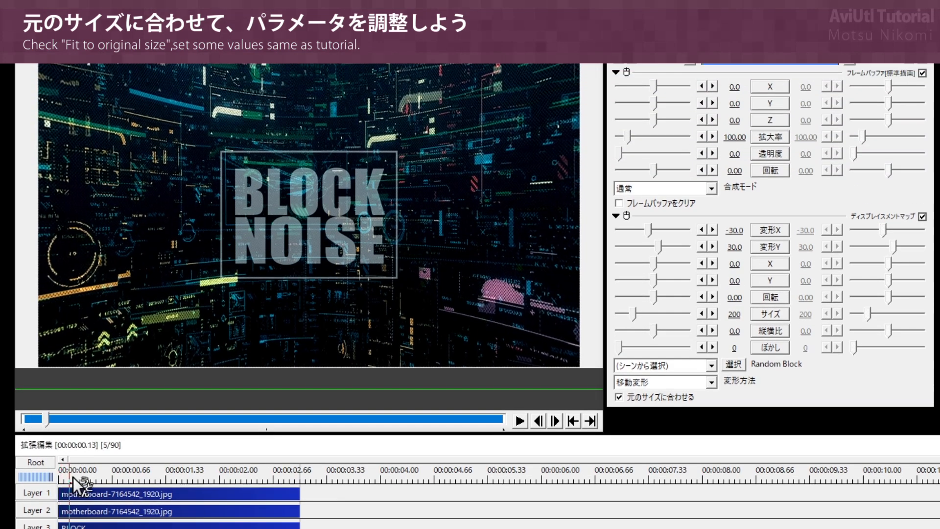
{"action": "left_click", "coordinate": [83, 371]}
{"action": "left_click_drag", "start_coordinate": [86, 477], "coordinate": [283, 479]}
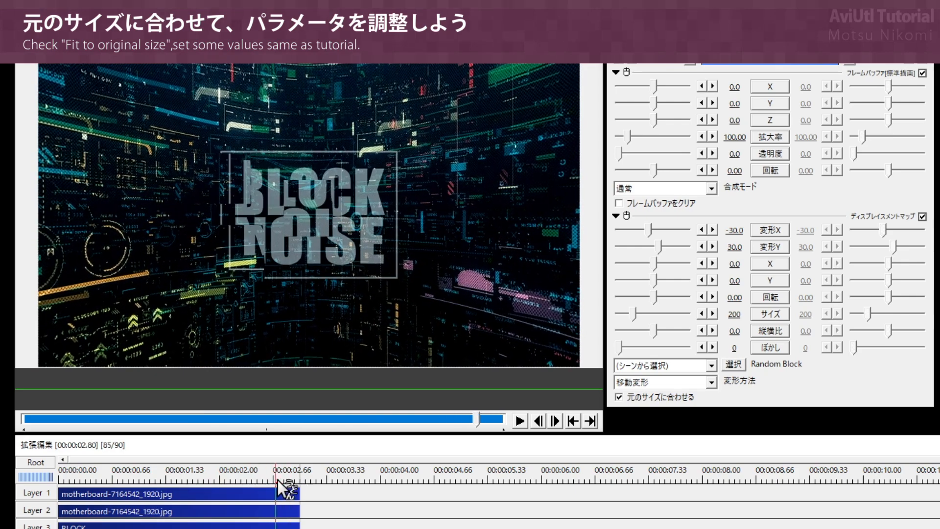